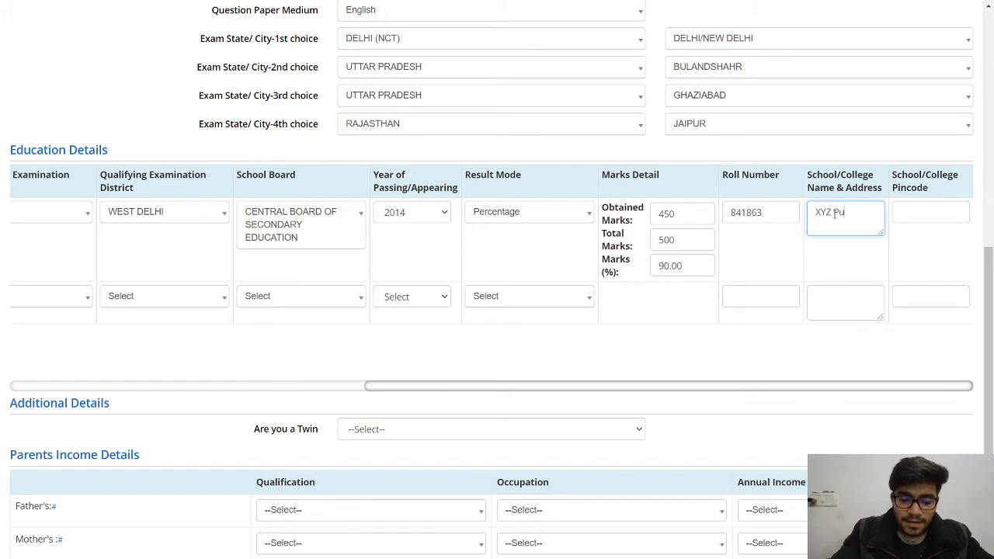
- Complete the 10th-class school as XYZ Public School, Janak Puri, with pincode 110018
{"action": "type", "text": "hool"}
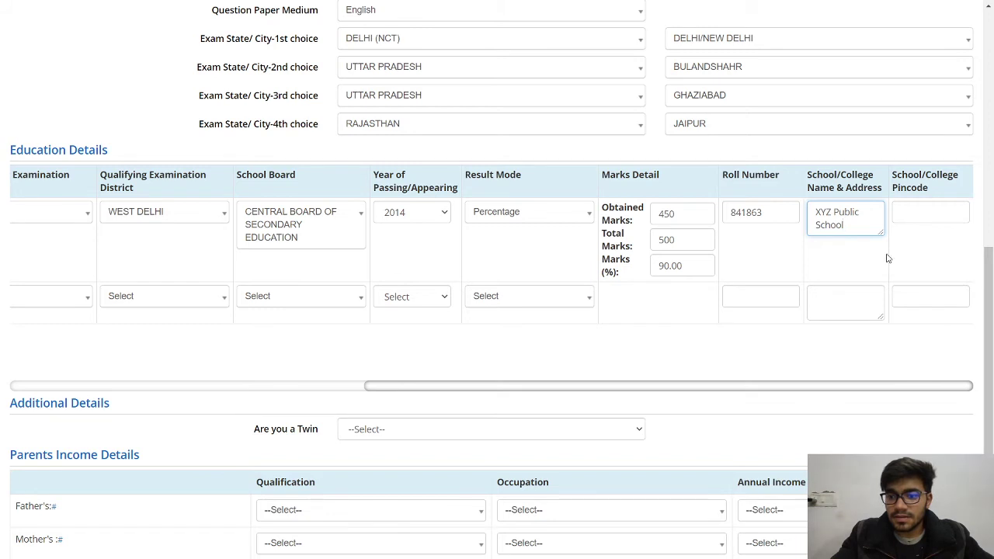
{"action": "left_click", "coordinate": [898, 211]}
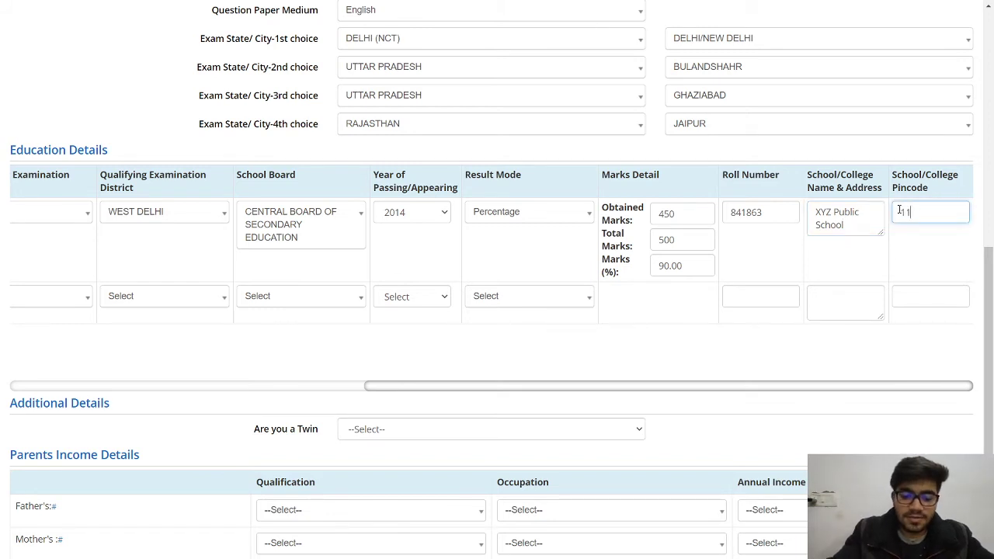
{"action": "type", "text": "110018"}
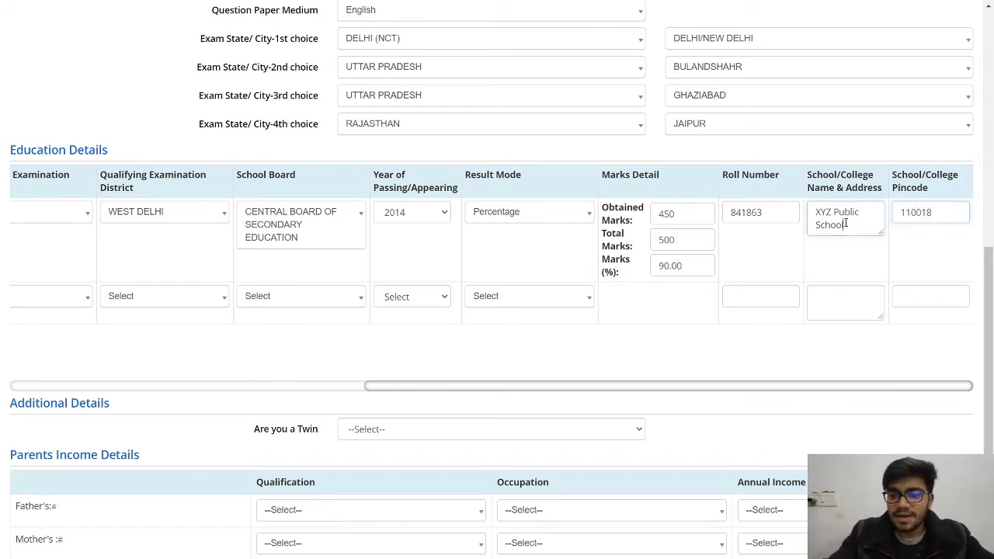
{"action": "left_click", "coordinate": [846, 223]}
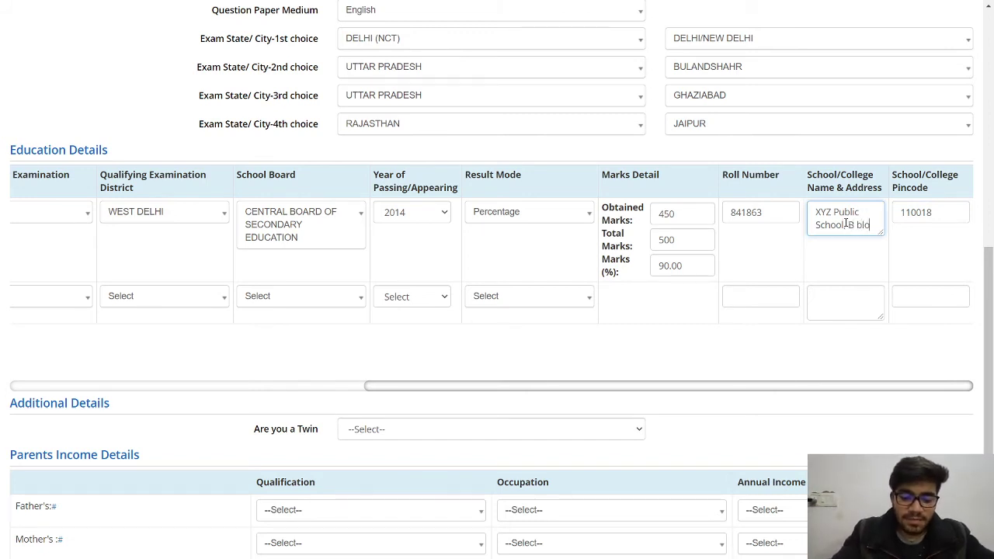
{"action": "type", "text": "ck janak"}
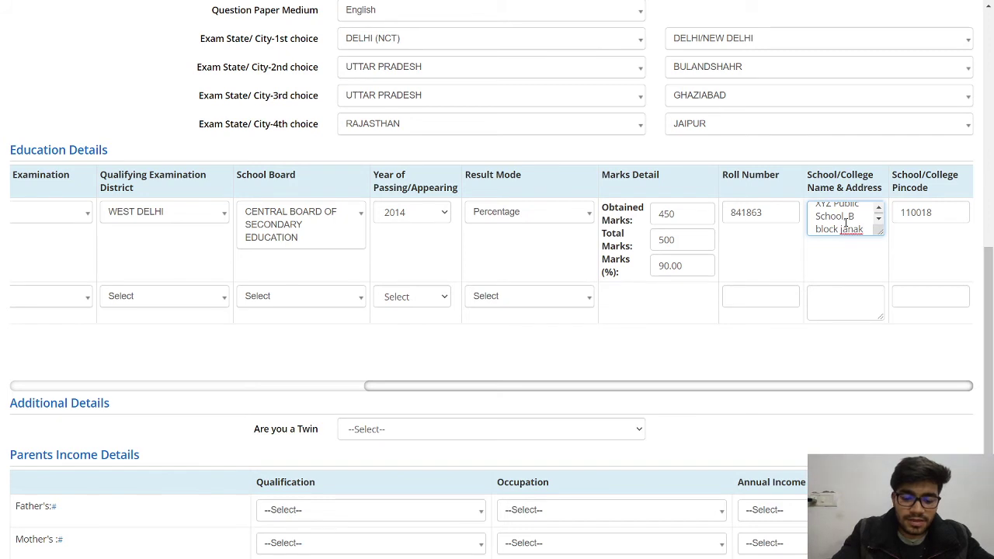
{"action": "type", "text": " puri"}
{"action": "left_click", "coordinate": [942, 330]}
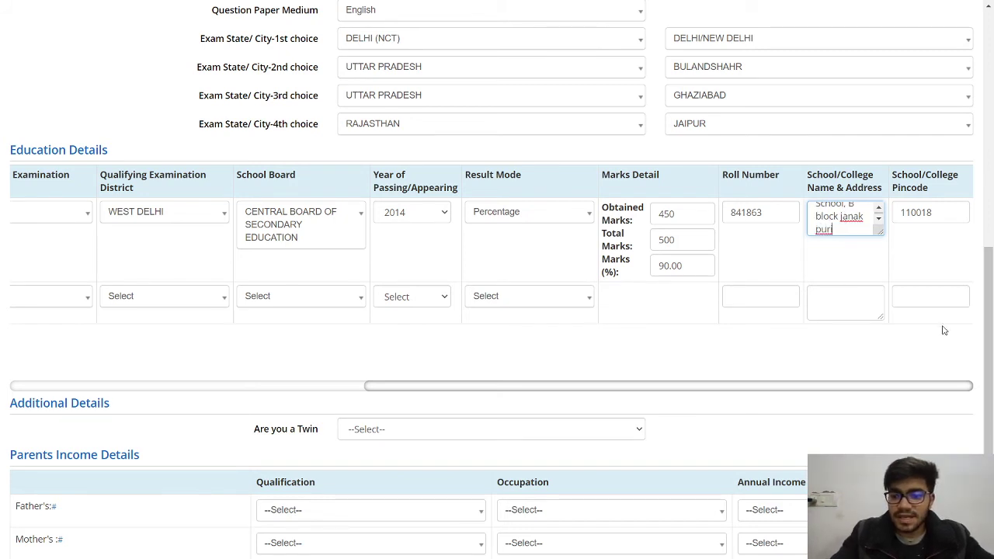
{"action": "left_click_drag", "start_coordinate": [858, 388], "coordinate": [362, 385]}
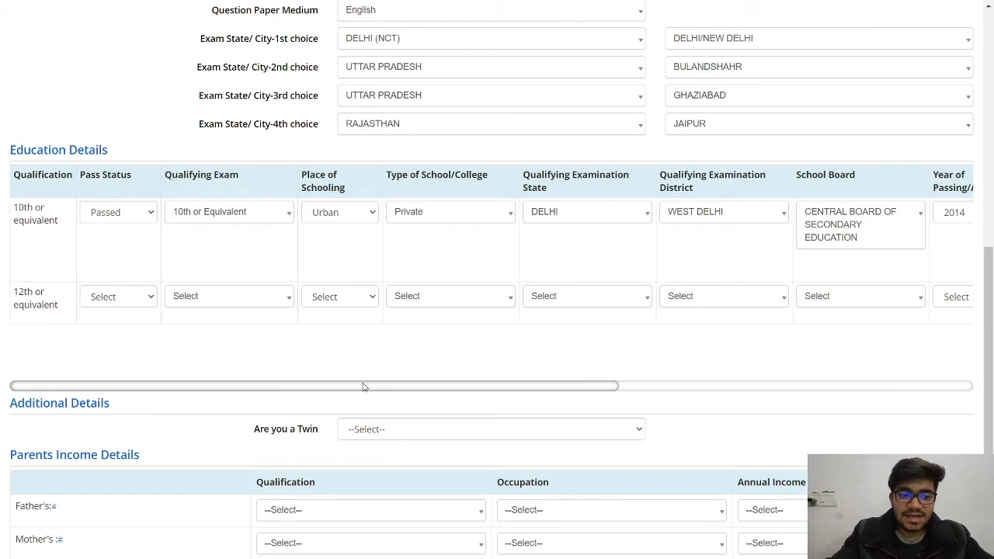
- Mark the 12th-class pass status as Appearing
{"action": "left_click", "coordinate": [125, 301]}
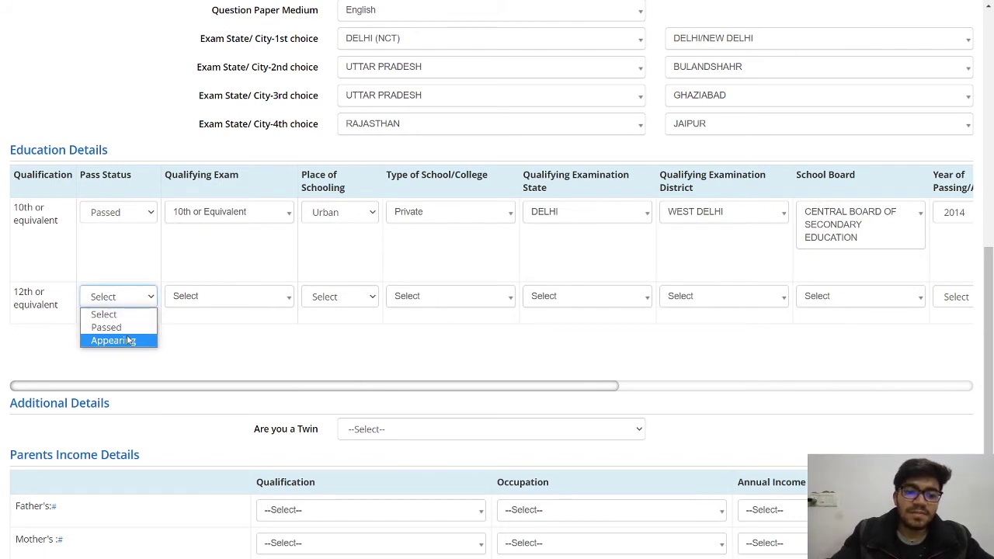
{"action": "left_click", "coordinate": [112, 340]}
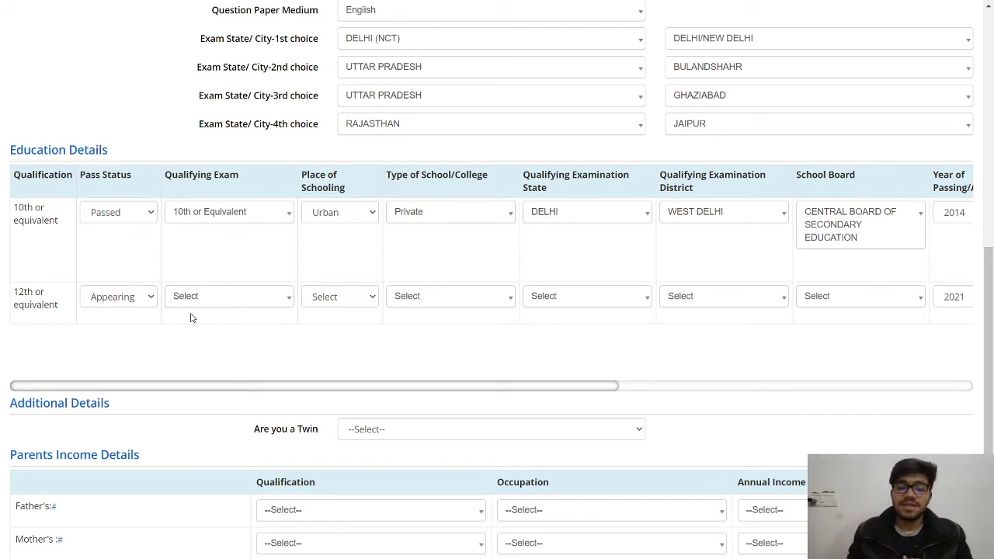
{"action": "left_click", "coordinate": [128, 303]}
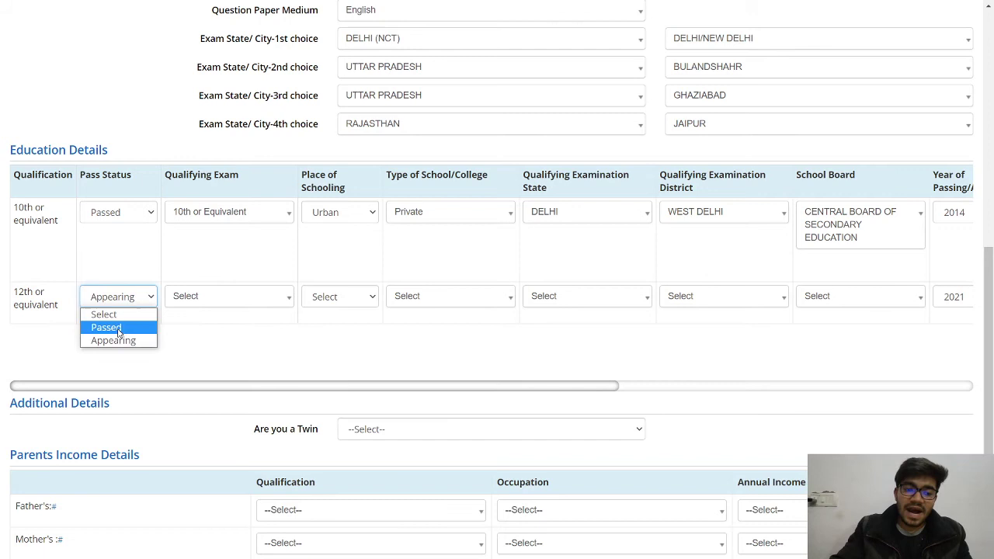
{"action": "left_click", "coordinate": [213, 343]}
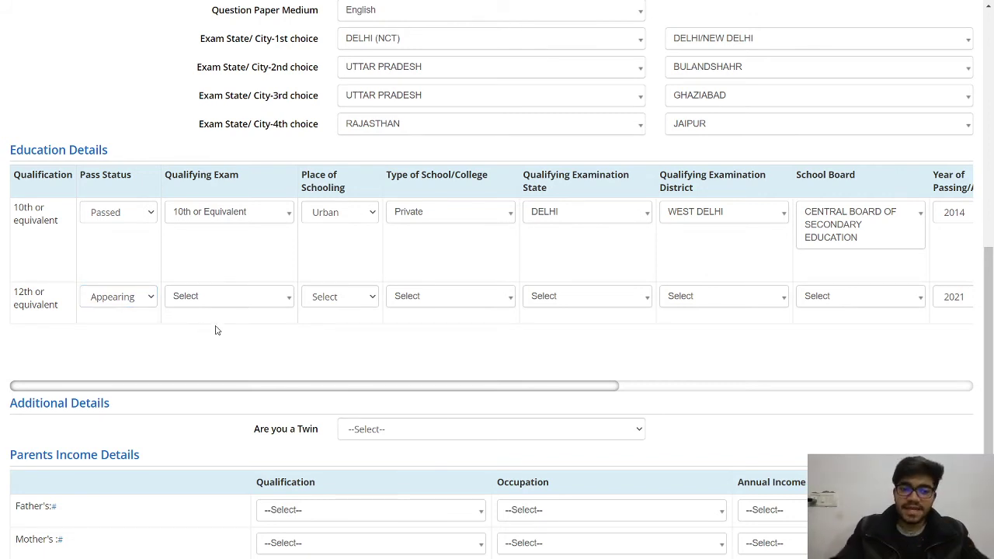
- Set the 12th-class qualifying exam to the final examination of the 10+2 system
{"action": "left_click", "coordinate": [223, 300]}
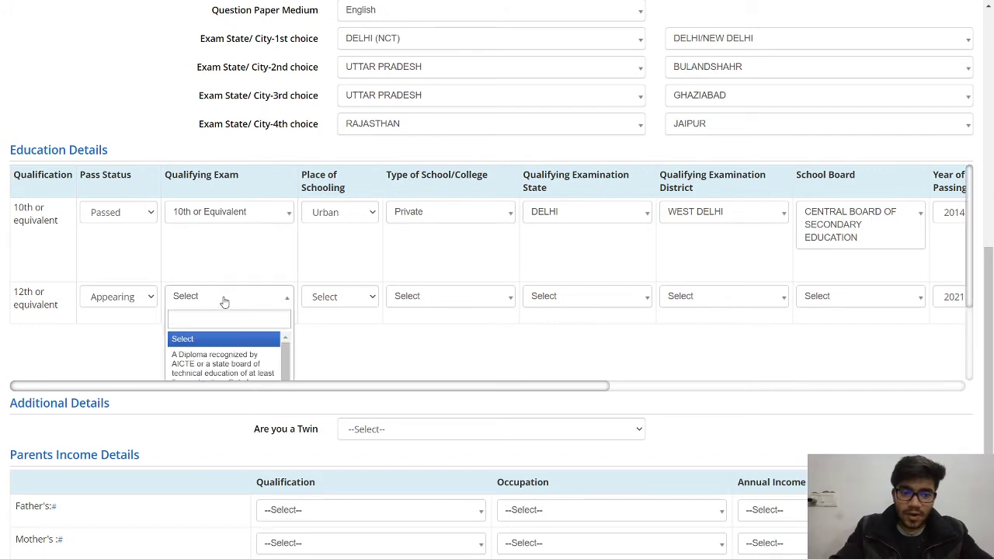
{"action": "left_click_drag", "start_coordinate": [285, 346], "coordinate": [288, 379]}
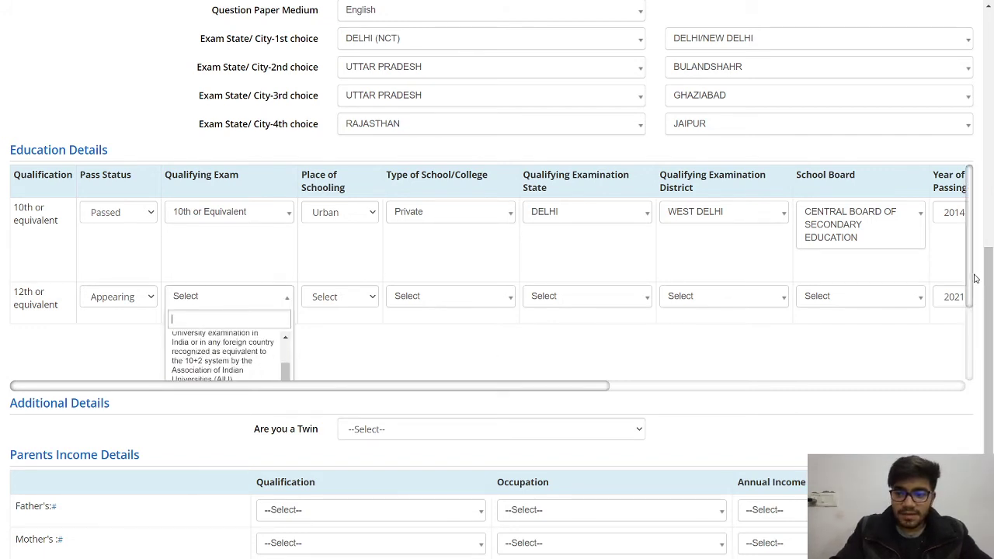
{"action": "scroll", "coordinate": [971, 278], "scroll_direction": "down", "scroll_amount": 3}
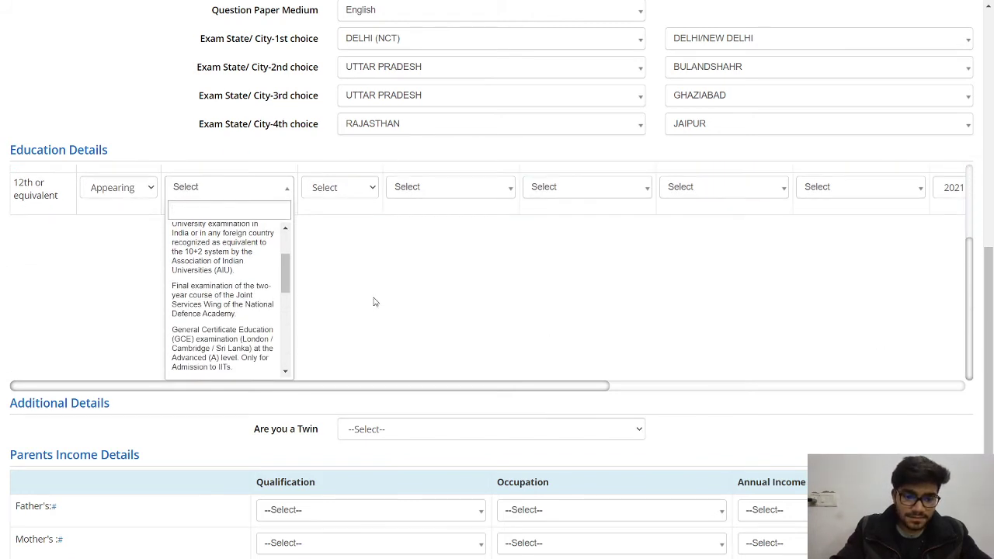
{"action": "left_click_drag", "start_coordinate": [285, 279], "coordinate": [285, 356]}
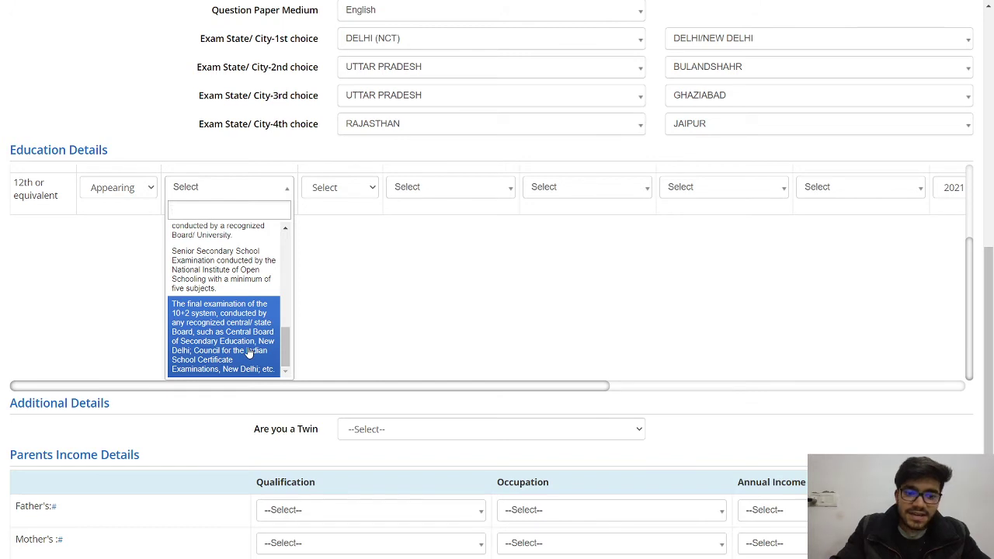
{"action": "left_click", "coordinate": [253, 358]}
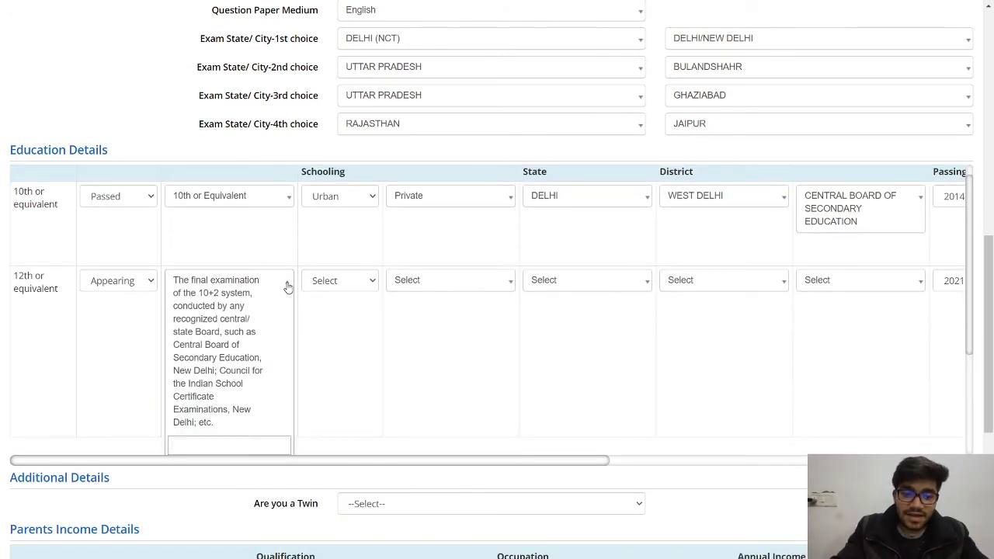
{"action": "left_click", "coordinate": [287, 288]}
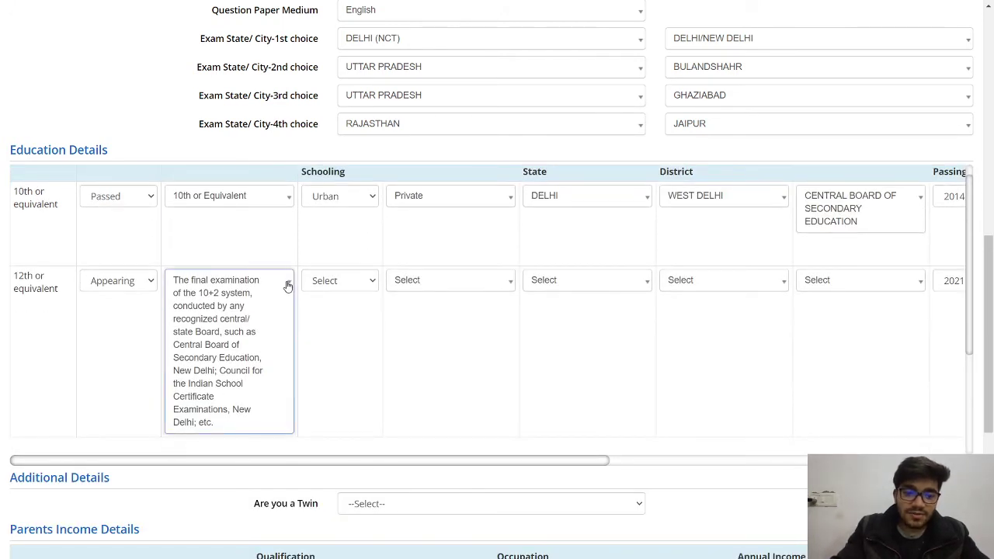
{"action": "left_click", "coordinate": [369, 325]}
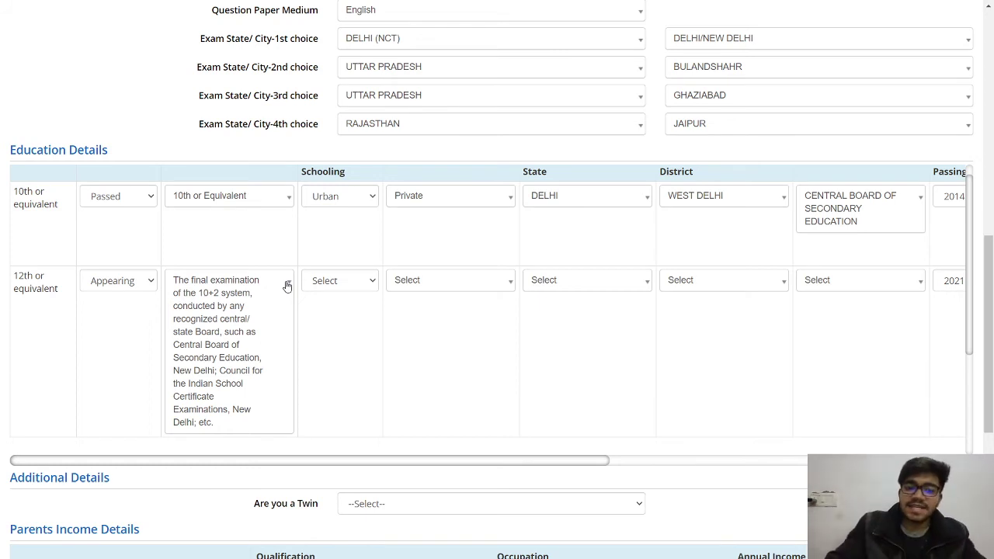
- Set the 12th-class schooling to Urban, school type Private and exam state Delhi
{"action": "left_click", "coordinate": [344, 281]}
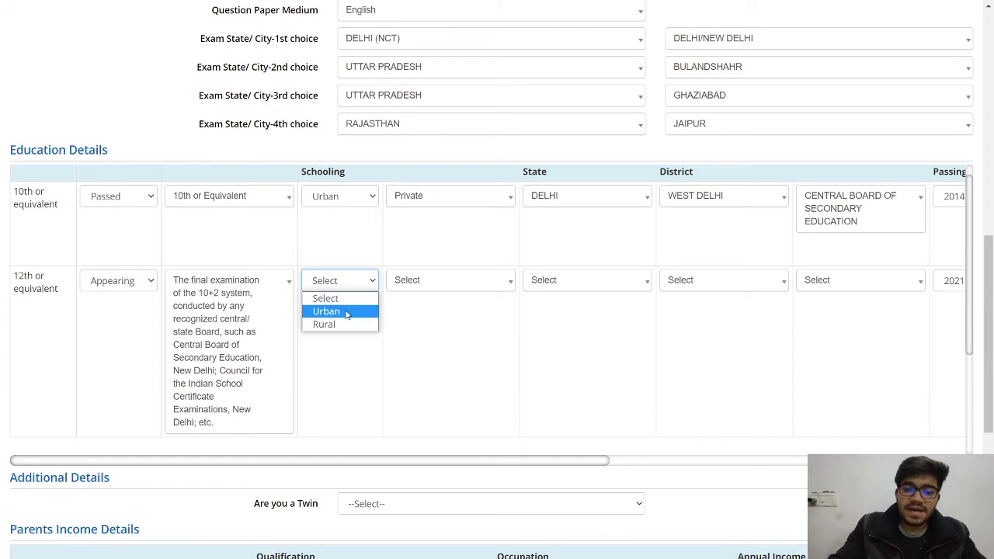
{"action": "left_click", "coordinate": [346, 312]}
{"action": "left_click", "coordinate": [424, 282]}
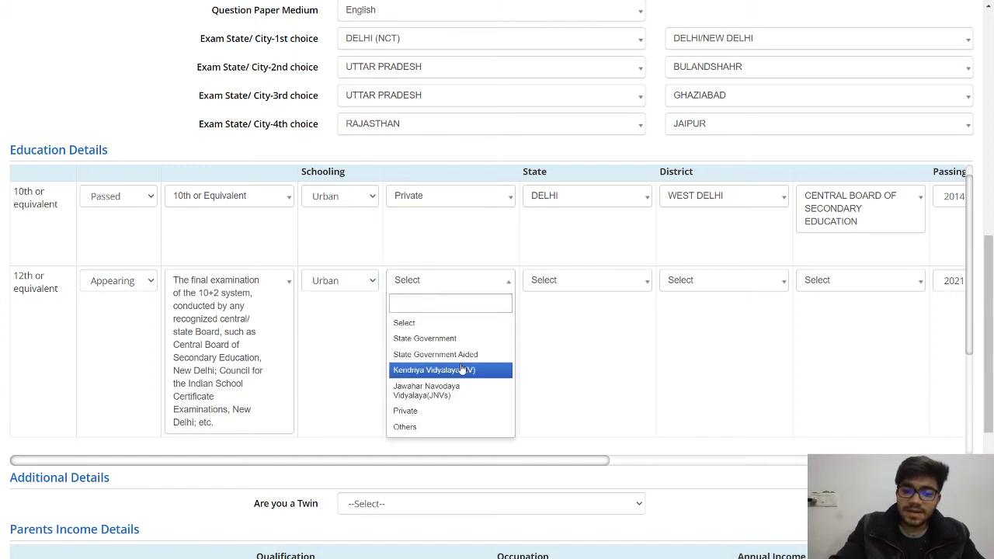
{"action": "left_click", "coordinate": [438, 412]}
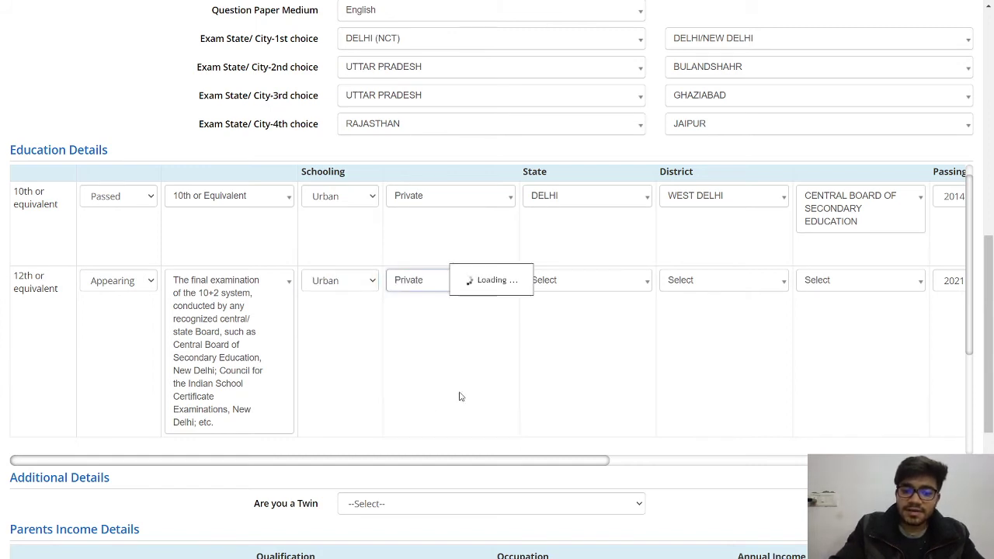
{"action": "left_click", "coordinate": [559, 294]}
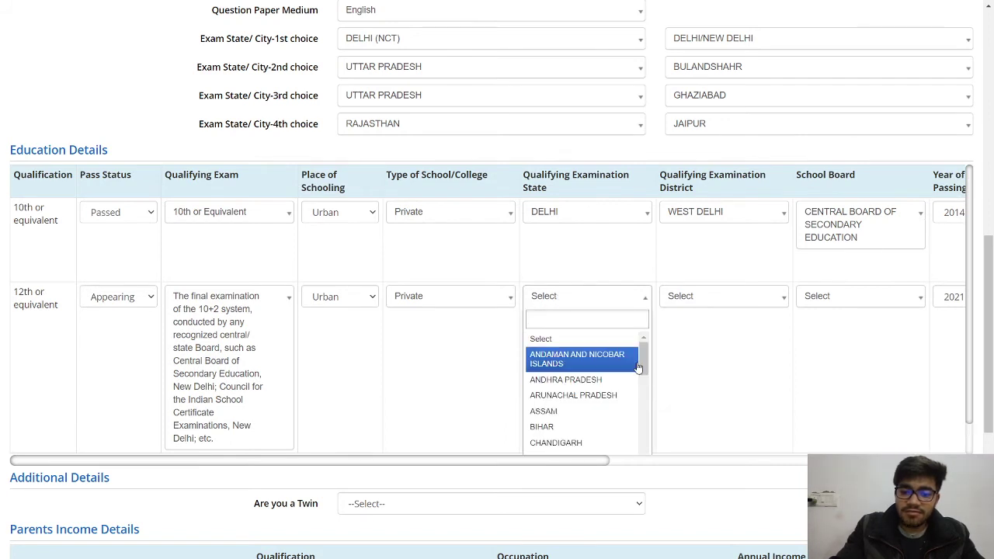
{"action": "left_click_drag", "start_coordinate": [644, 359], "coordinate": [643, 379]}
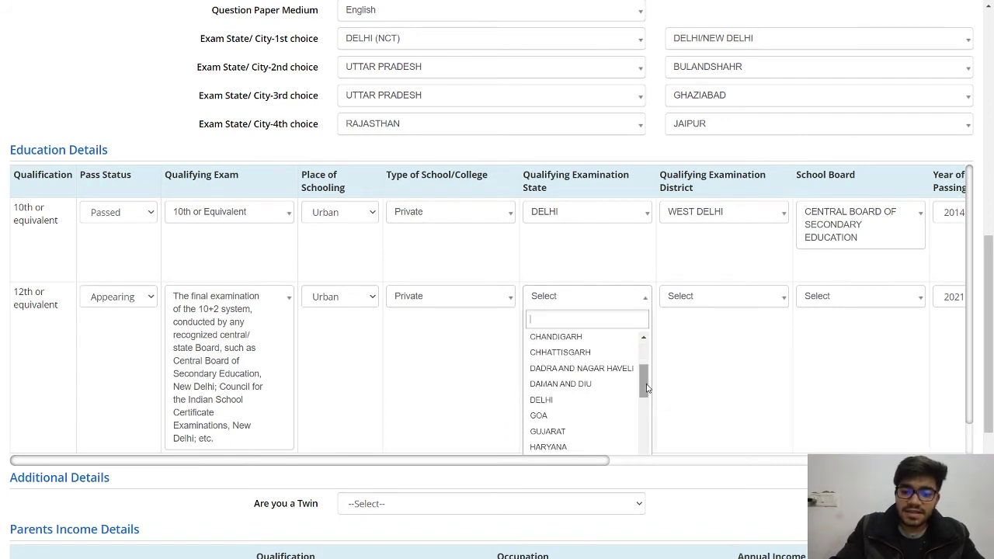
{"action": "left_click", "coordinate": [604, 399]}
- Choose West Delhi district and Central Board of Secondary Education for the 12th class
{"action": "left_click", "coordinate": [688, 306]}
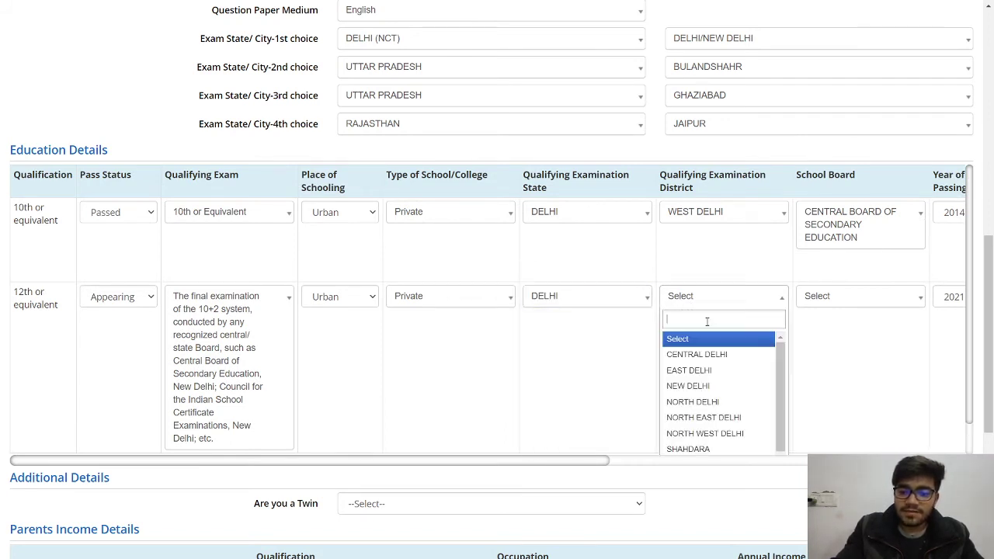
{"action": "scroll", "coordinate": [780, 403], "scroll_direction": "down", "scroll_amount": 2}
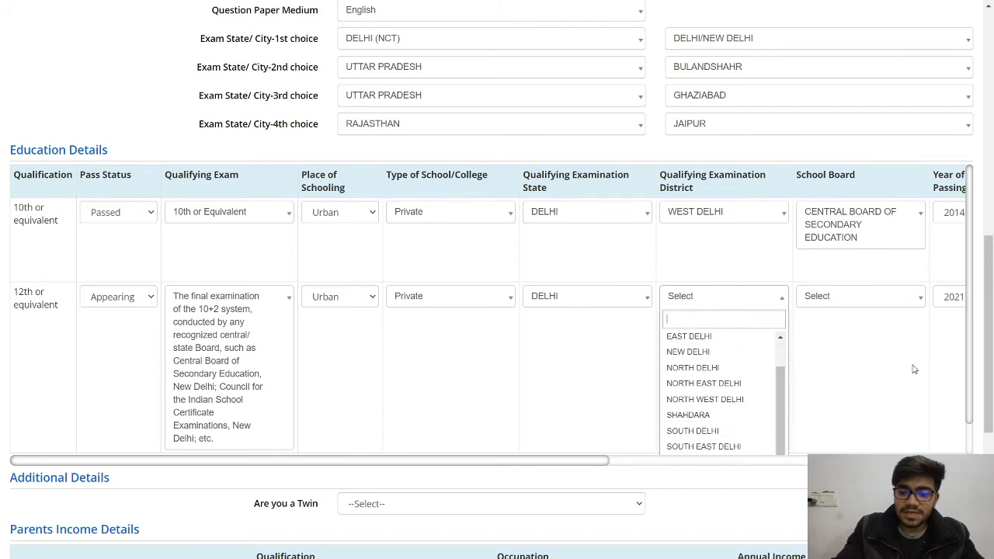
{"action": "left_click_drag", "start_coordinate": [974, 350], "coordinate": [986, 409]}
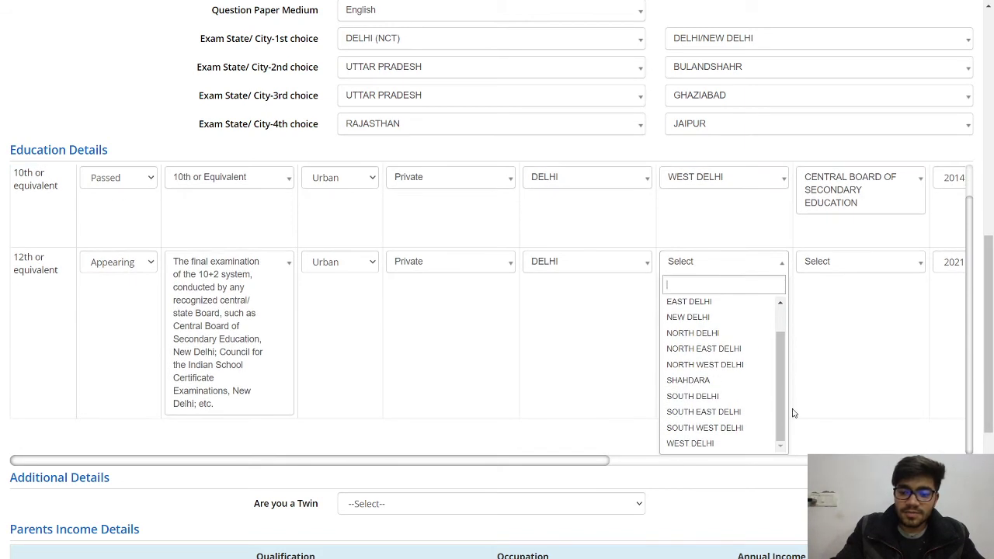
{"action": "left_click", "coordinate": [703, 443]}
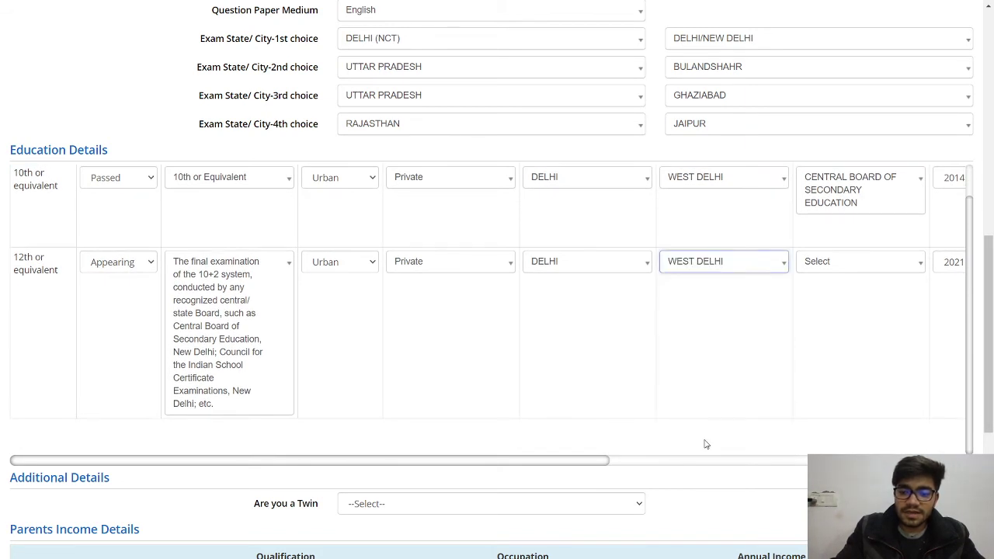
{"action": "left_click", "coordinate": [834, 265]}
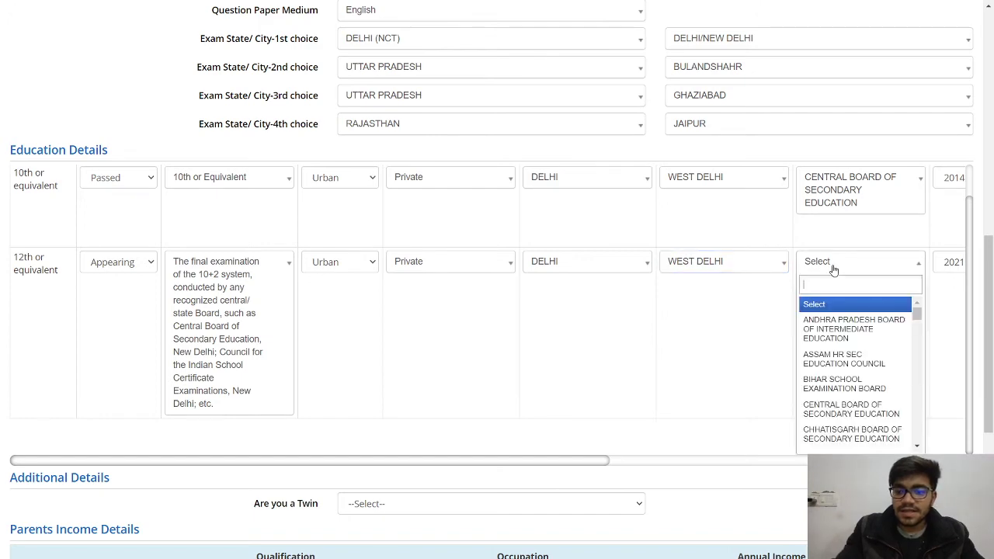
{"action": "left_click", "coordinate": [839, 409]}
{"action": "left_click_drag", "start_coordinate": [535, 461], "coordinate": [708, 461]}
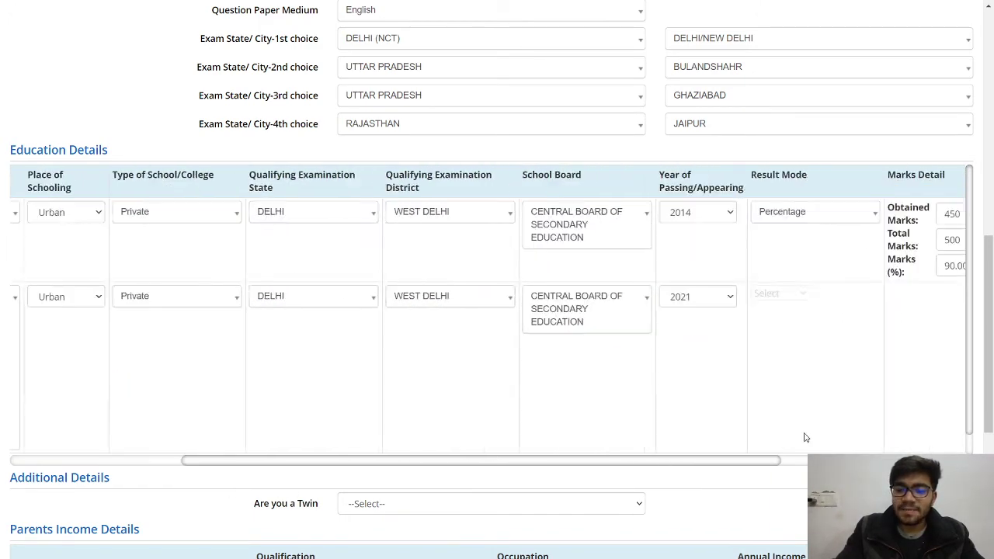
{"action": "scroll", "coordinate": [806, 437], "scroll_direction": "right", "scroll_amount": 5}
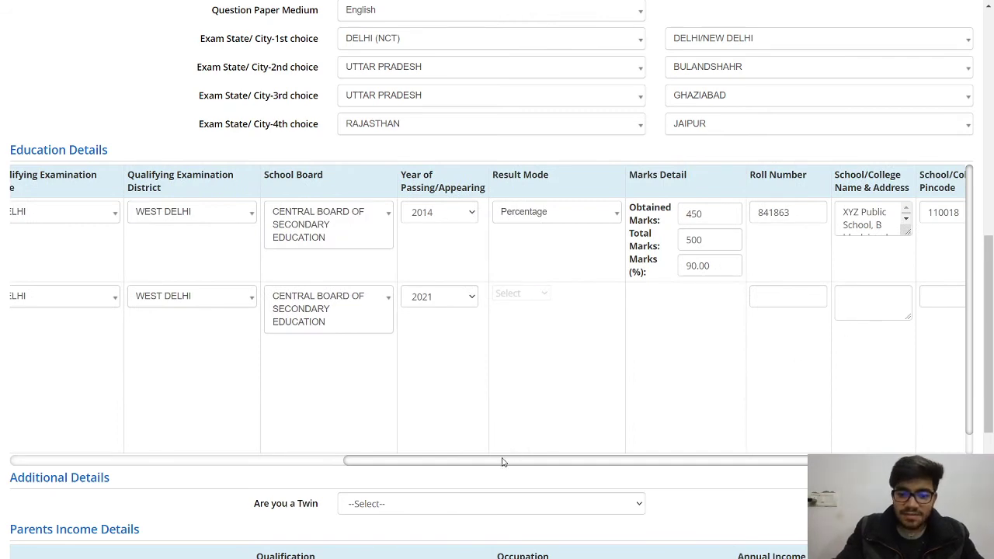
{"action": "left_click_drag", "start_coordinate": [501, 462], "coordinate": [28, 432]}
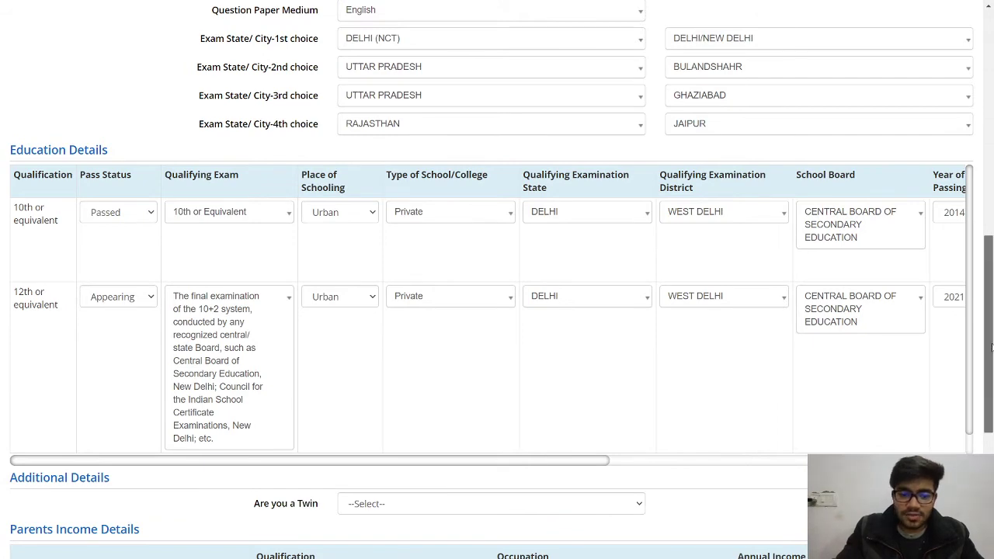
{"action": "left_click_drag", "start_coordinate": [990, 347], "coordinate": [991, 428]}
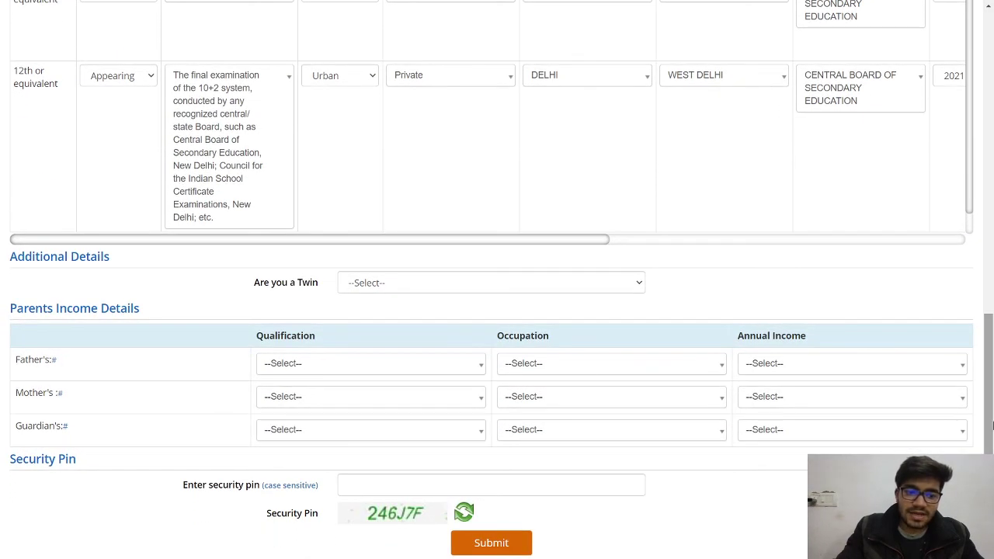
{"action": "left_click", "coordinate": [380, 291]}
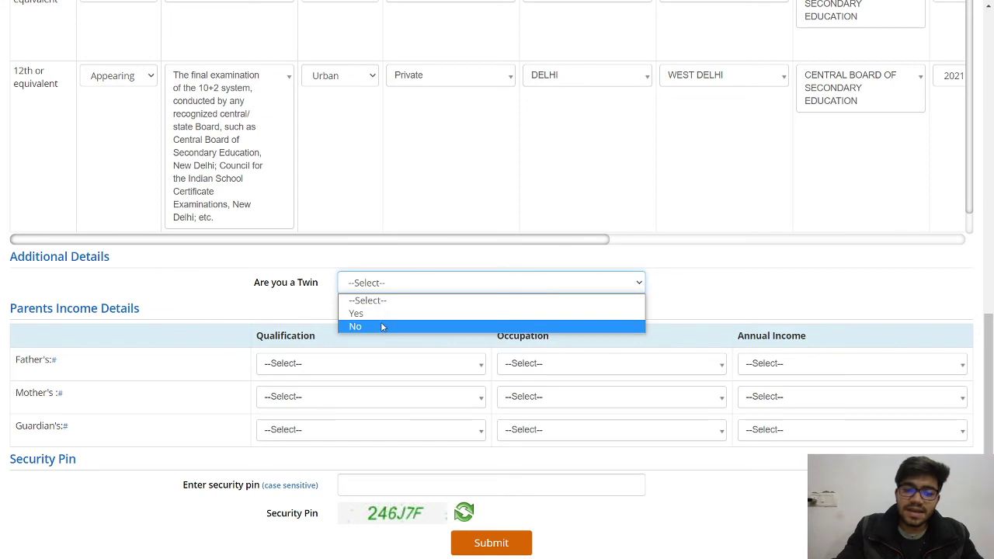
{"action": "left_click", "coordinate": [382, 326]}
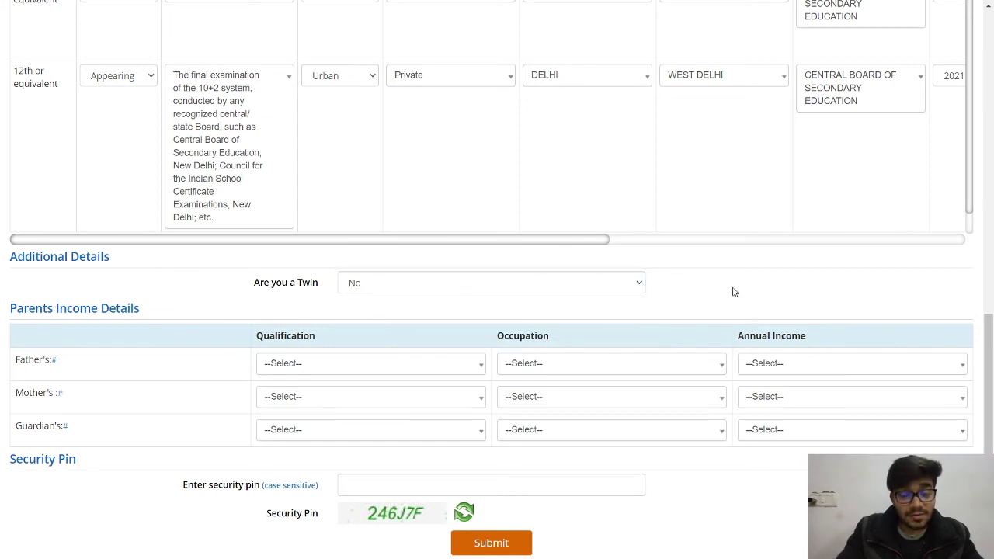
{"action": "scroll", "coordinate": [732, 292], "scroll_direction": "down", "scroll_amount": 2}
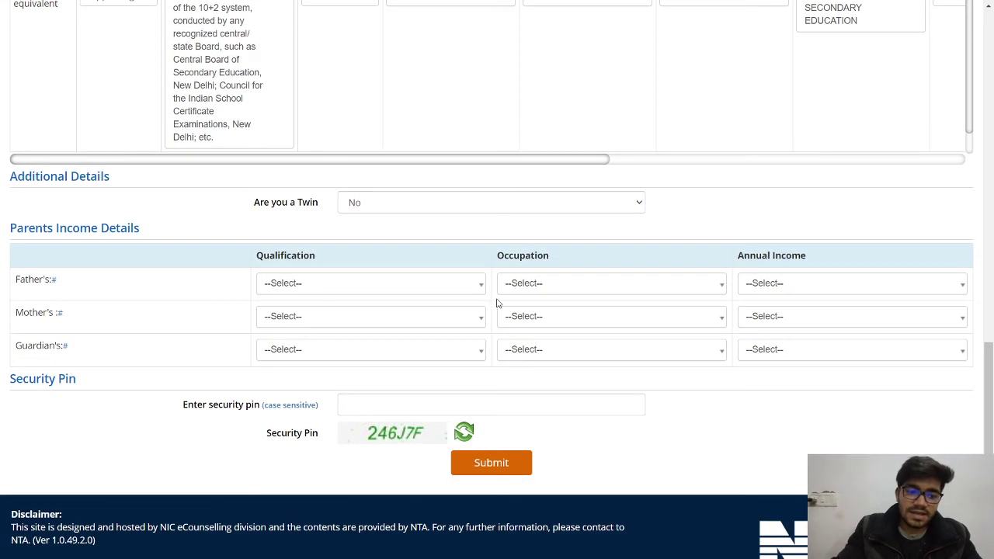
{"action": "left_click", "coordinate": [347, 283]}
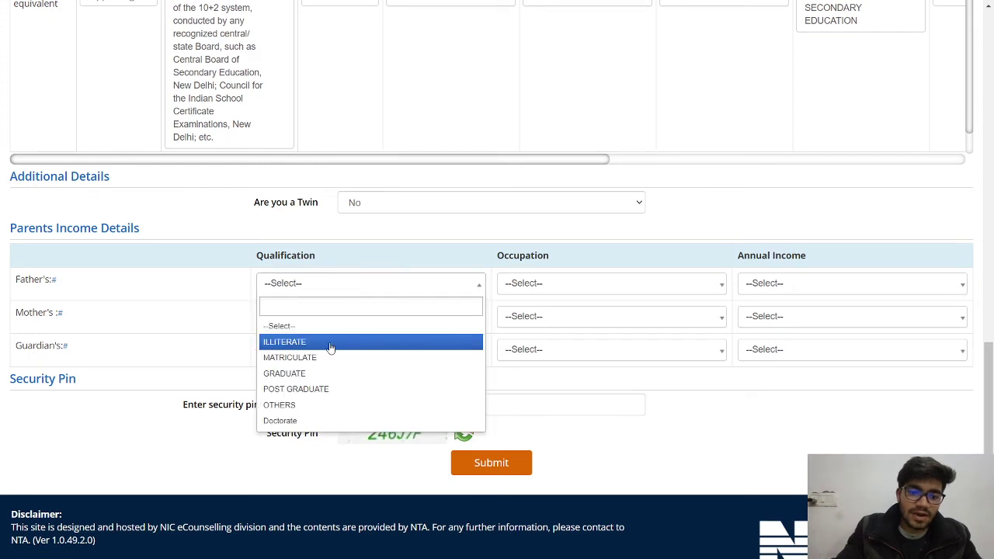
{"action": "left_click", "coordinate": [323, 389]}
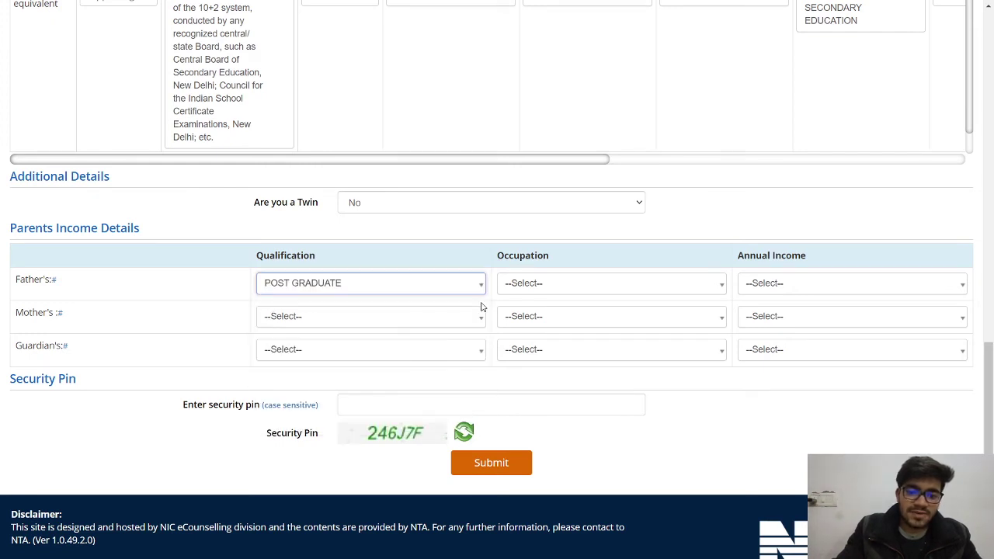
{"action": "left_click", "coordinate": [540, 288]}
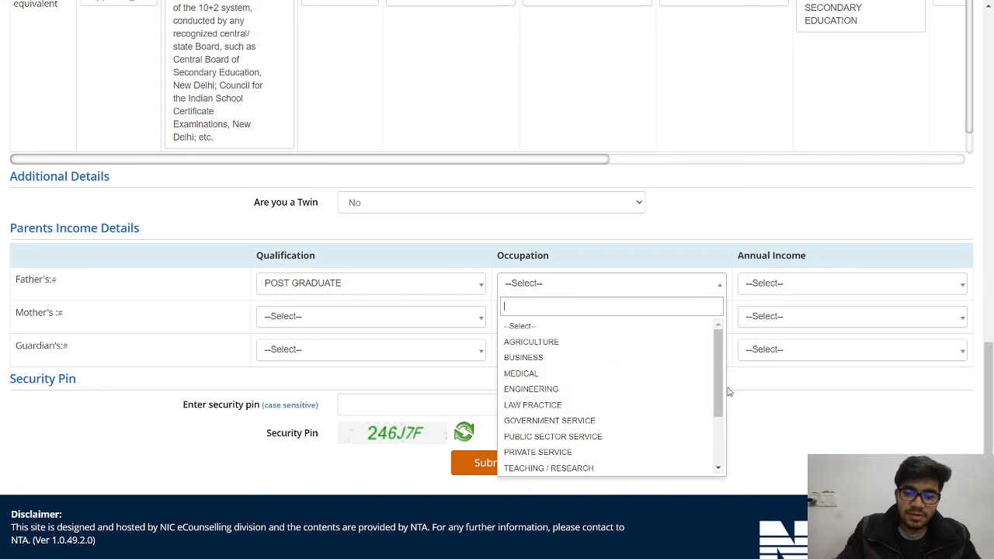
{"action": "left_click_drag", "start_coordinate": [719, 391], "coordinate": [726, 422]}
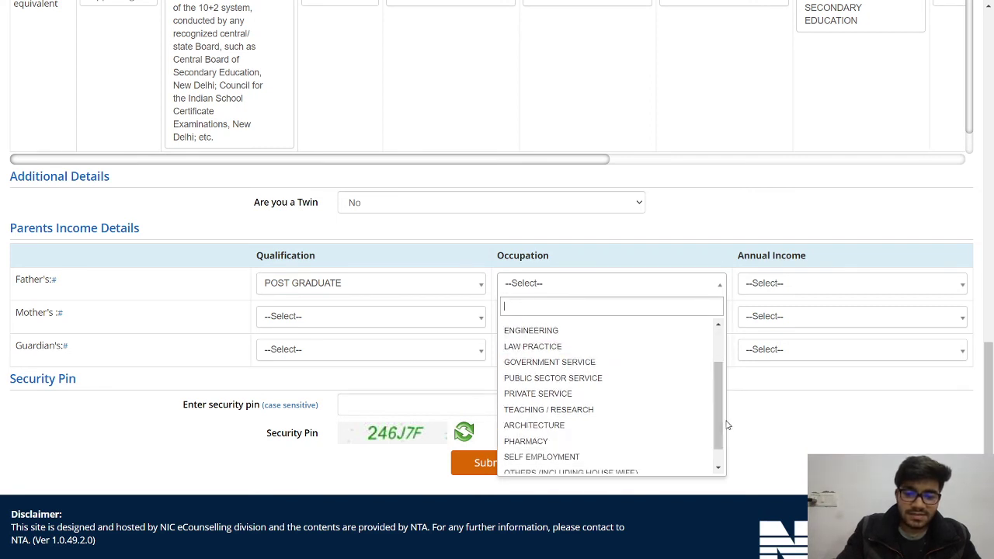
{"action": "left_click", "coordinate": [554, 409]}
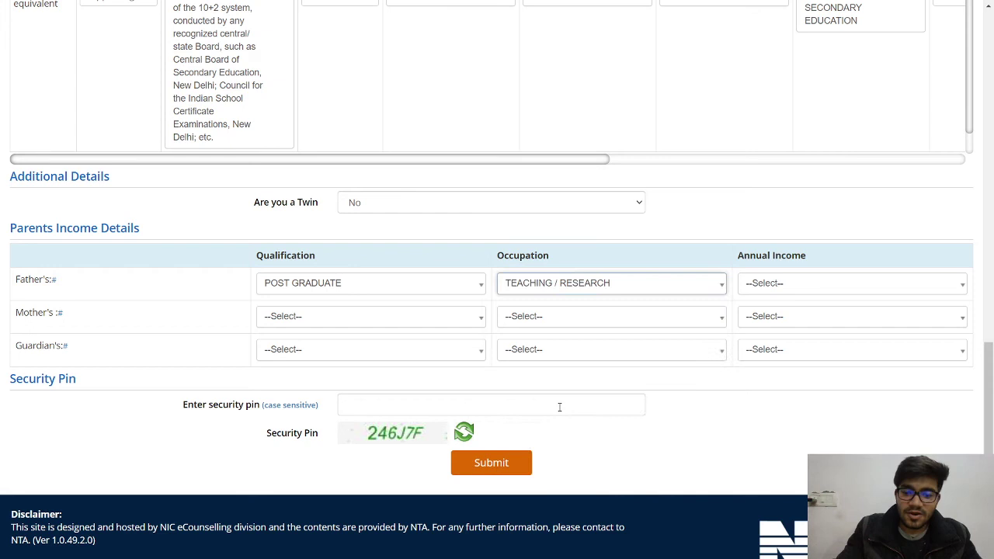
{"action": "left_click", "coordinate": [818, 283]}
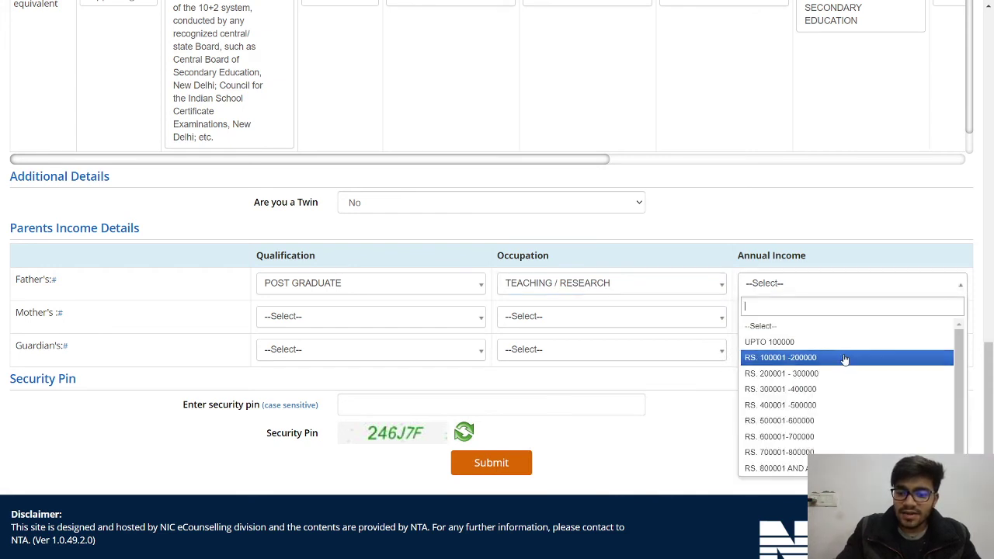
{"action": "left_click", "coordinate": [815, 390]}
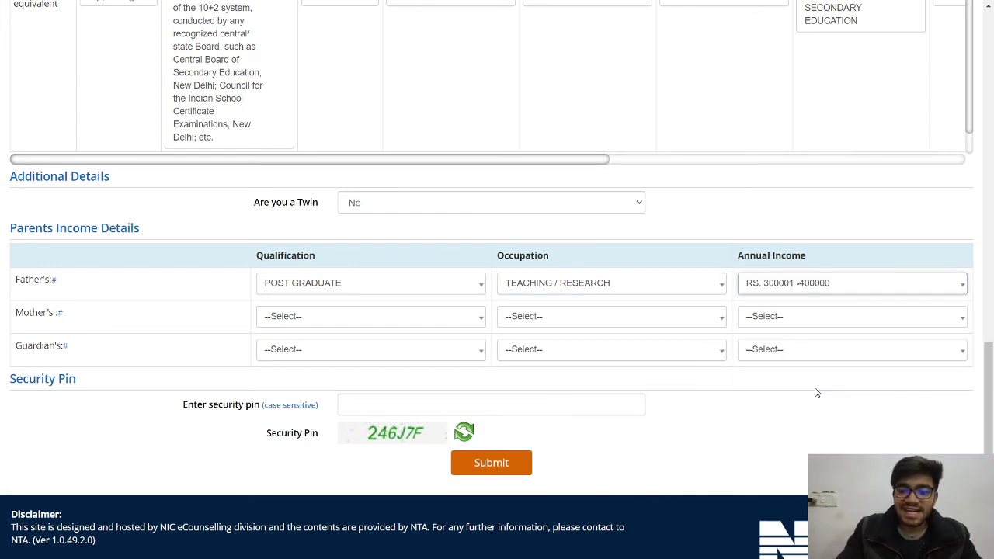
{"action": "left_click", "coordinate": [334, 323]}
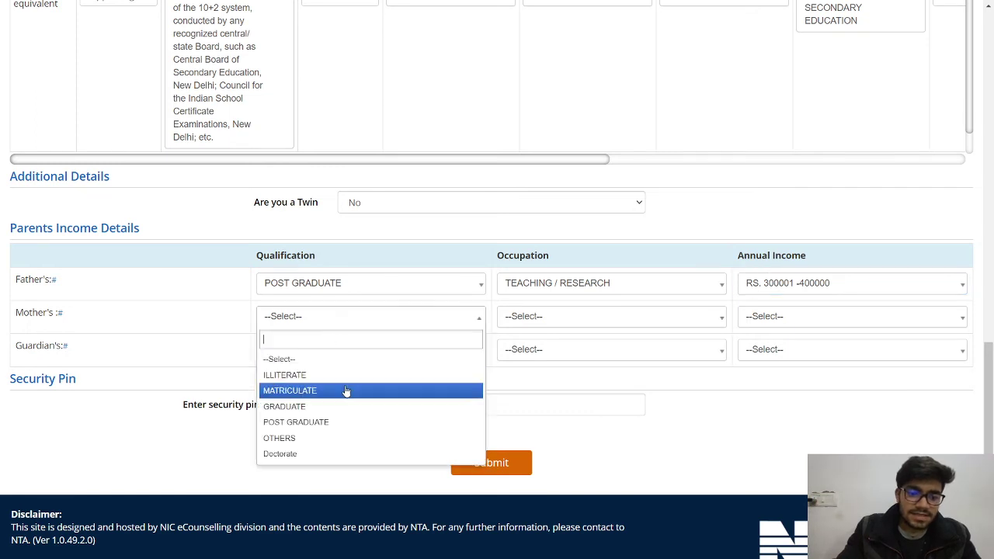
{"action": "left_click", "coordinate": [340, 406]}
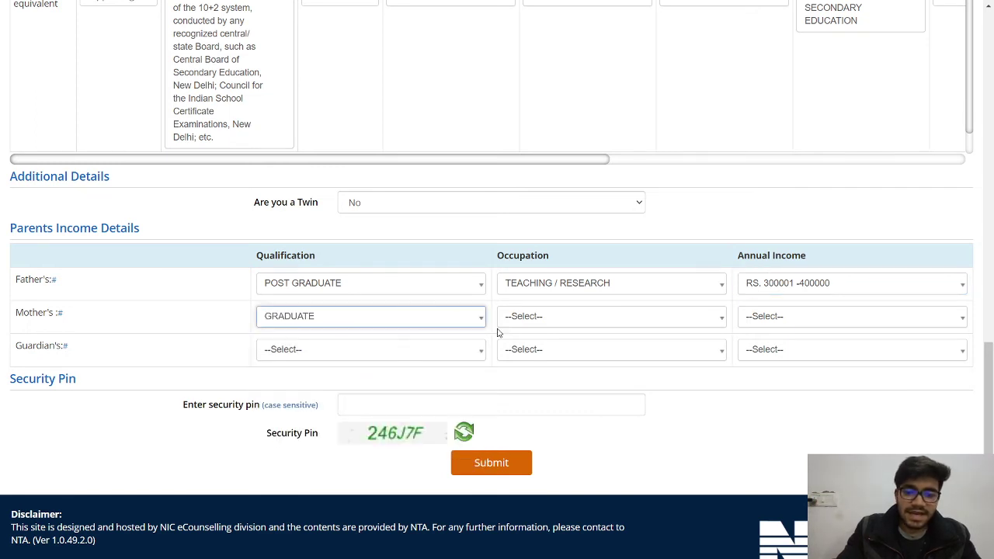
{"action": "left_click", "coordinate": [546, 314]}
{"action": "left_click", "coordinate": [595, 501]}
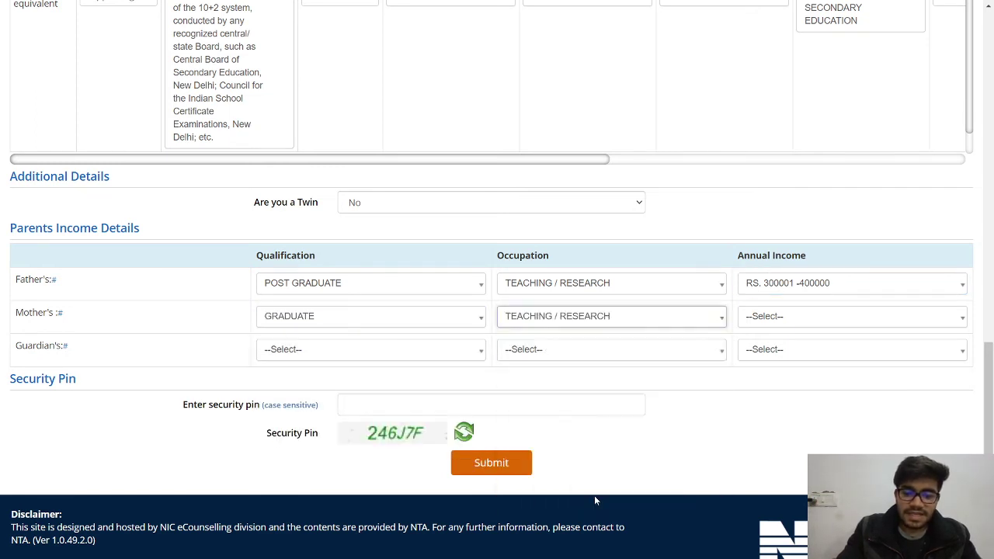
{"action": "left_click", "coordinate": [790, 325]}
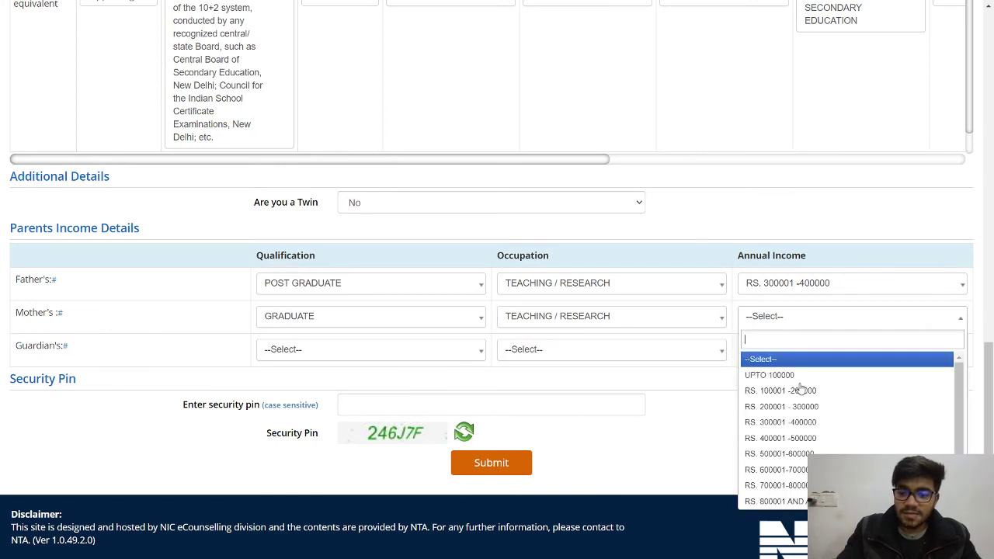
{"action": "left_click", "coordinate": [792, 423]}
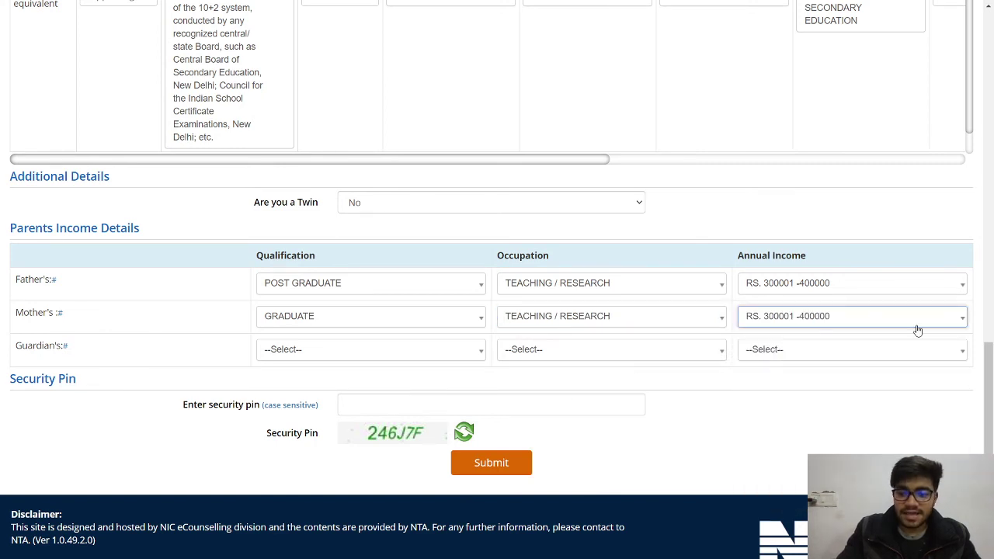
{"action": "left_click", "coordinate": [984, 398]}
{"action": "key", "text": "ctrl+a"}
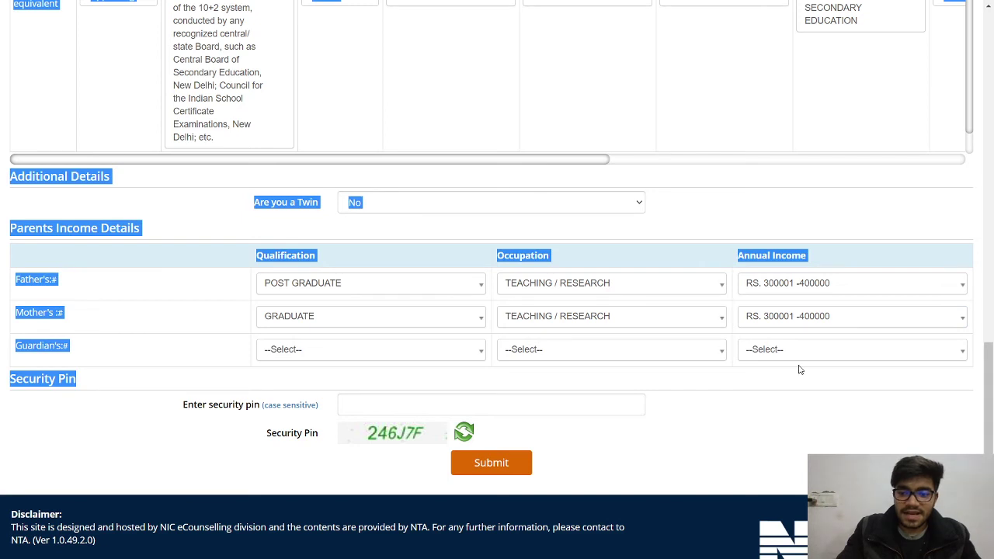
{"action": "left_click", "coordinate": [799, 366]}
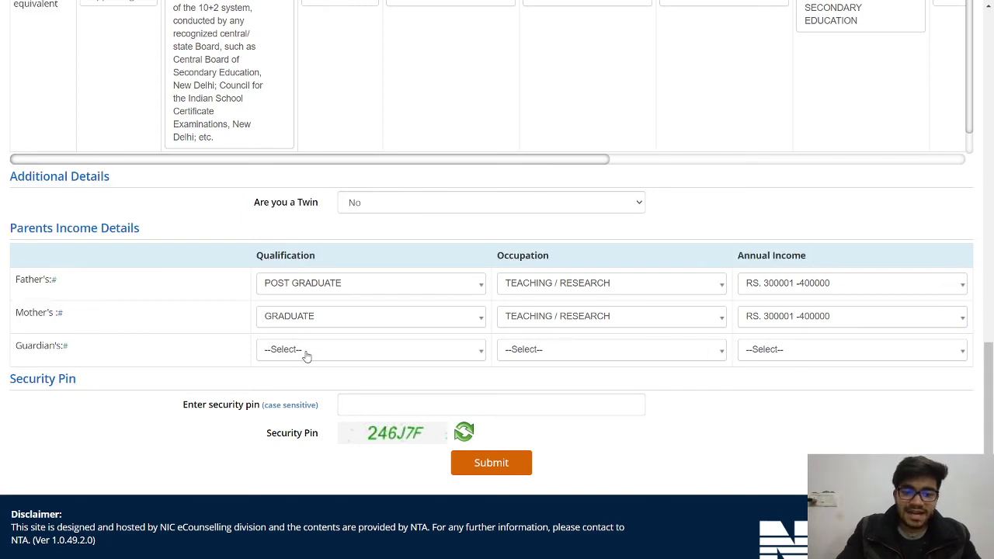
- Set the guardian's qualification to Graduate and occupation to Engineering
{"action": "left_click", "coordinate": [378, 351]}
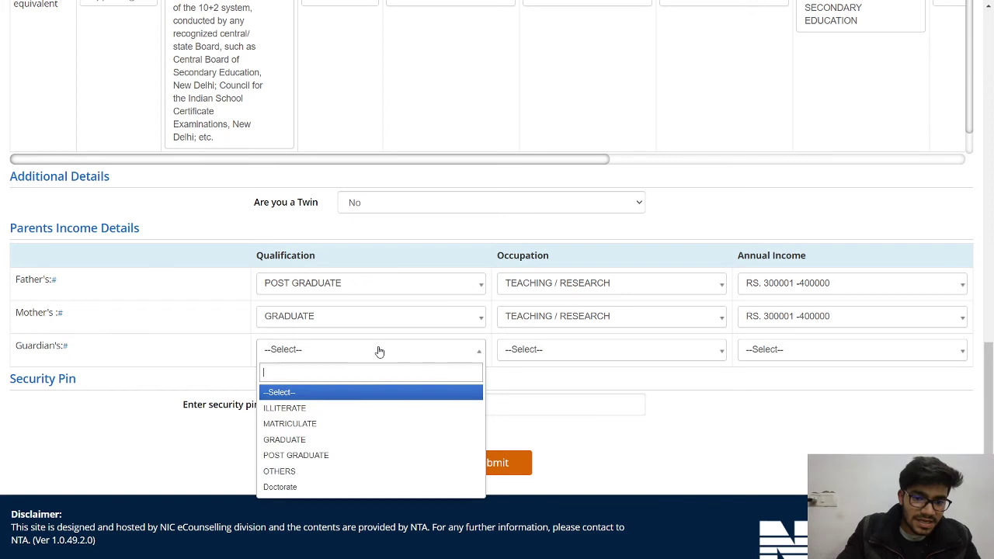
{"action": "left_click", "coordinate": [323, 440]}
{"action": "left_click", "coordinate": [564, 351]}
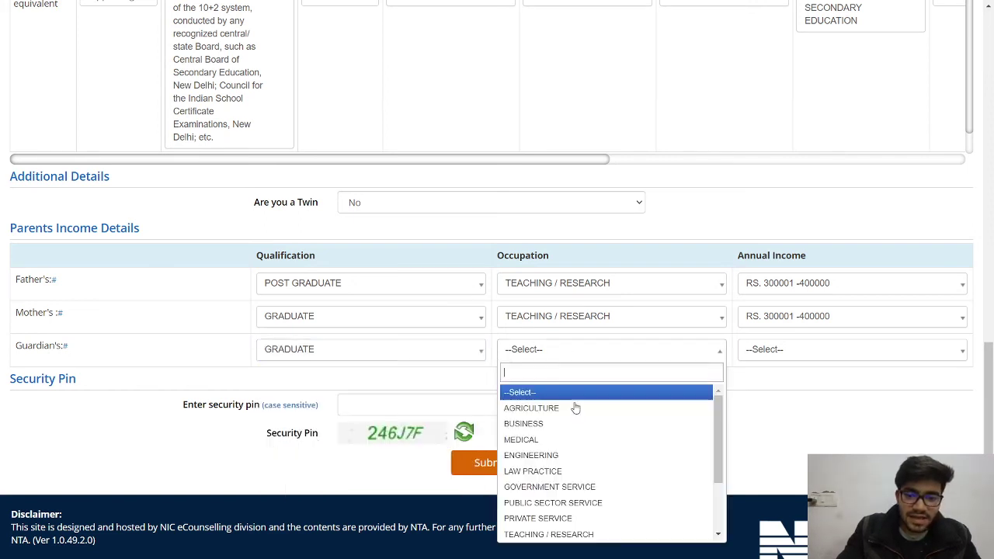
{"action": "left_click", "coordinate": [564, 457]}
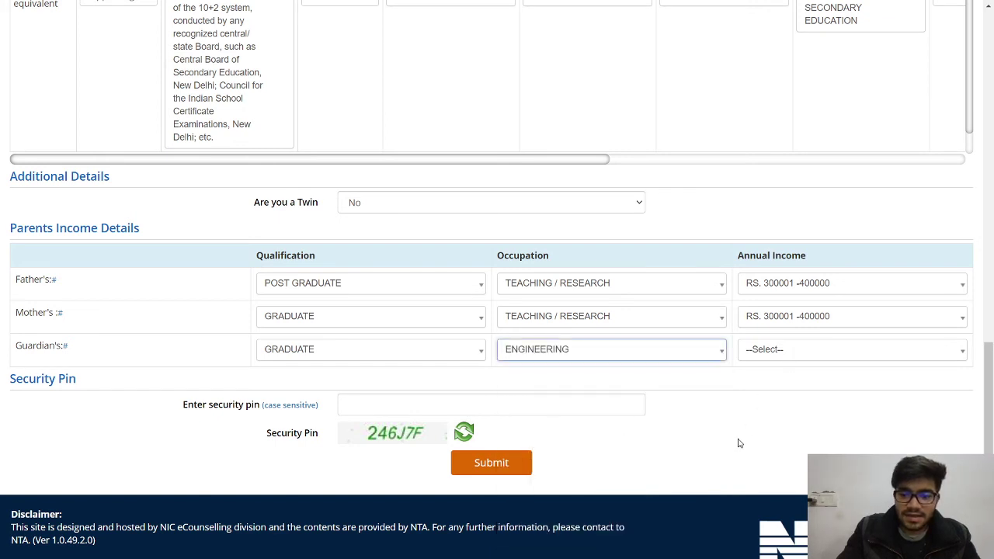
{"action": "left_click", "coordinate": [767, 350]}
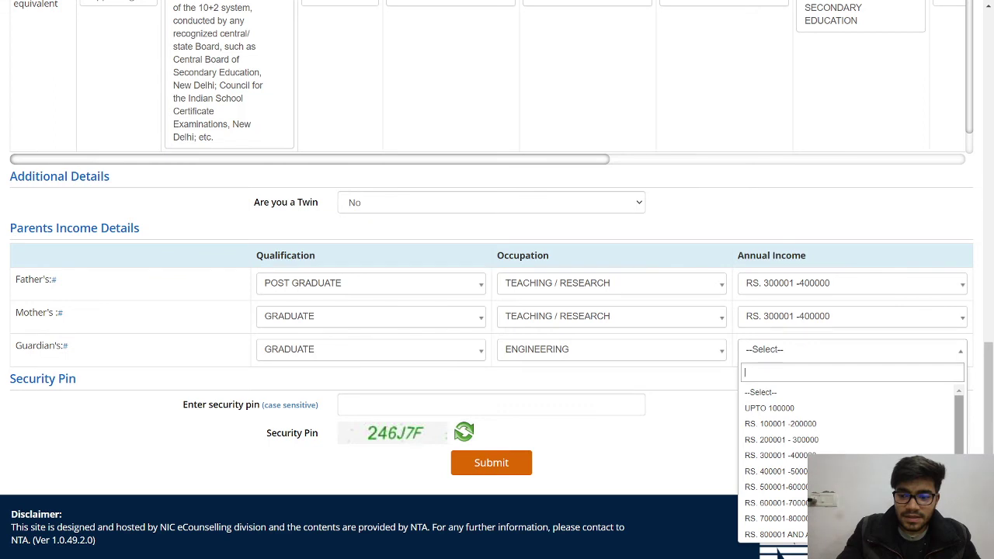
{"action": "left_click", "coordinate": [642, 443]}
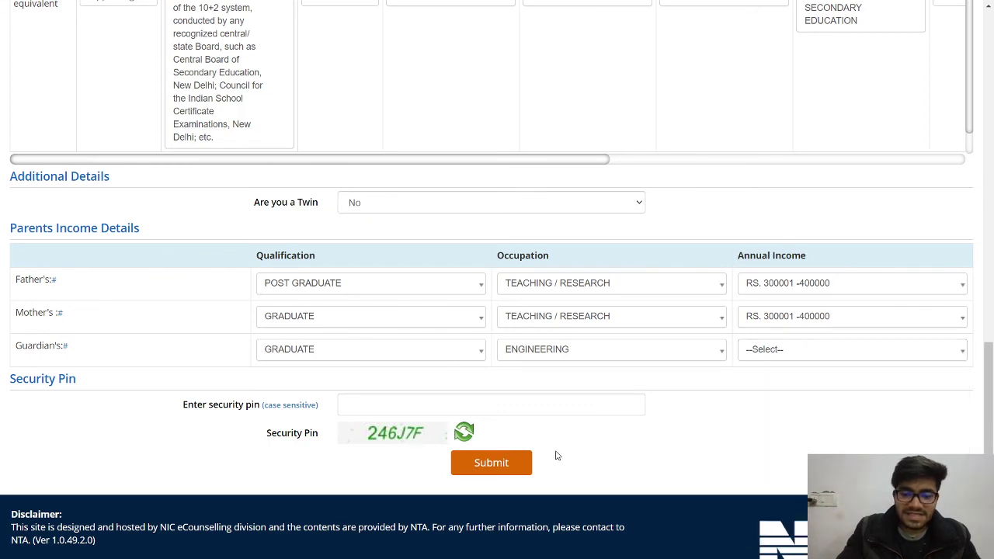
{"action": "left_click", "coordinate": [359, 408]}
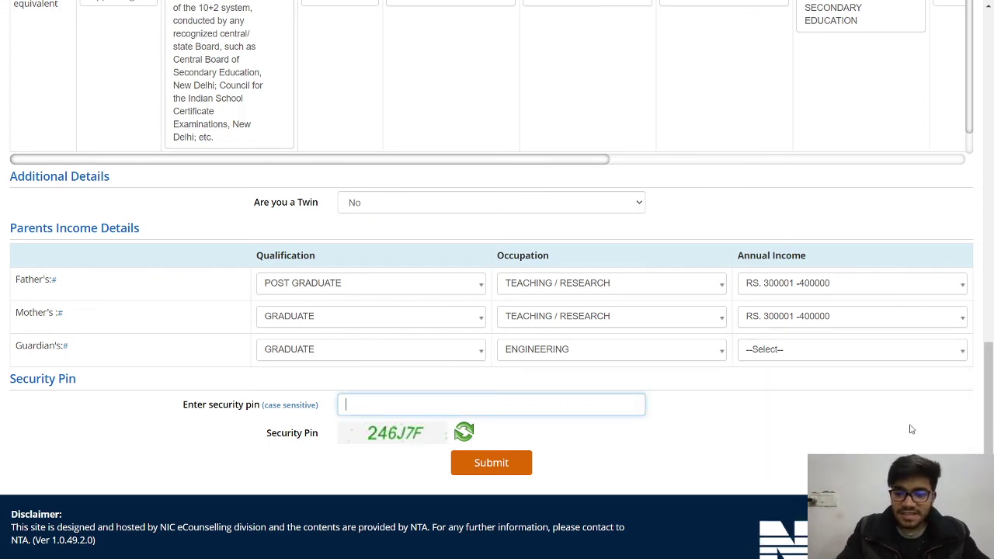
- Submit the form, which returns with a Required flag and a new security pin
{"action": "left_click_drag", "start_coordinate": [989, 336], "coordinate": [990, 73]}
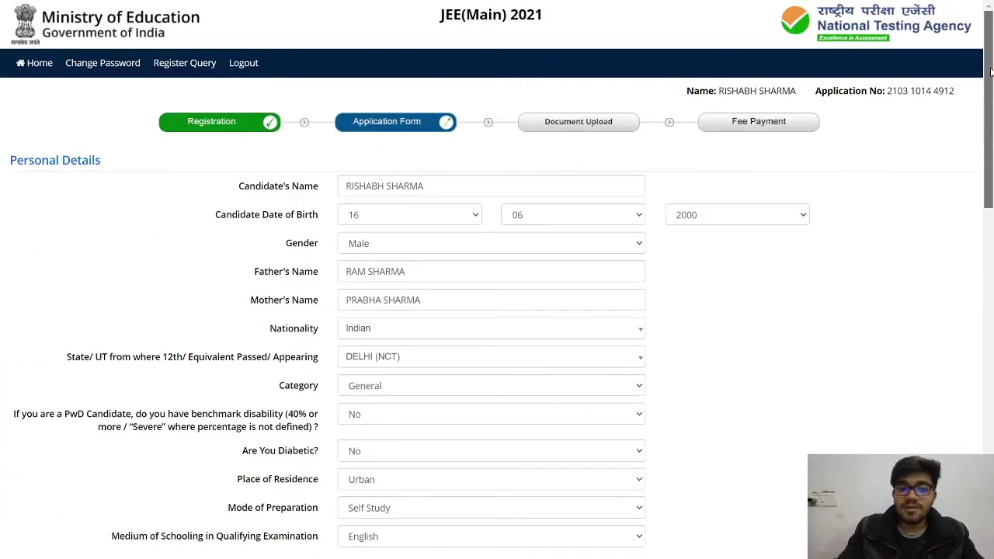
{"action": "left_click", "coordinate": [990, 72]}
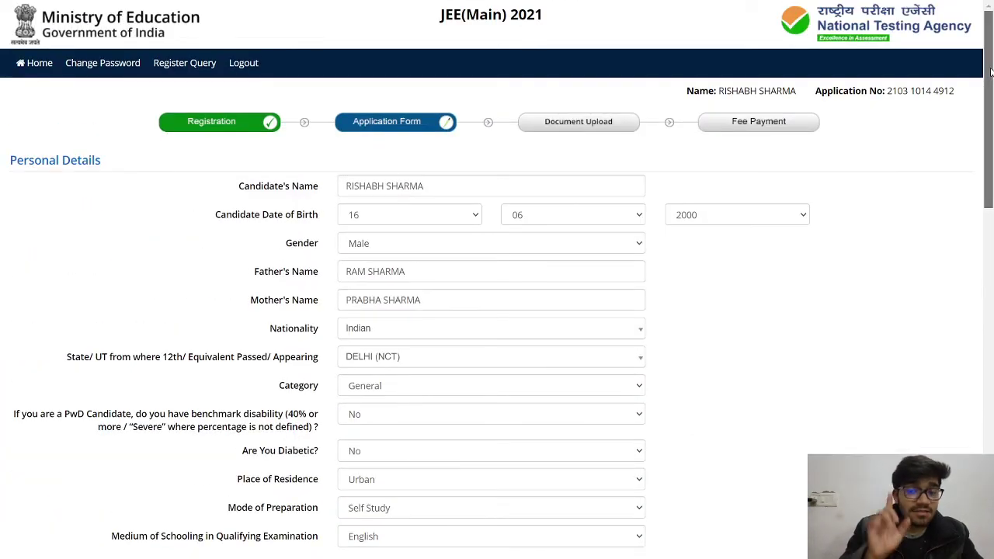
{"action": "left_click_drag", "start_coordinate": [990, 72], "coordinate": [990, 427]}
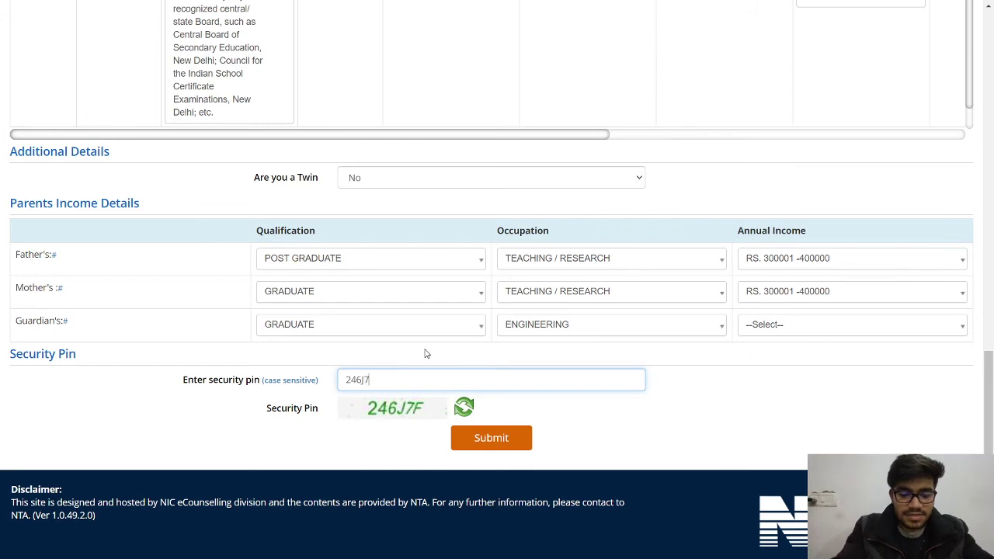
{"action": "left_click", "coordinate": [476, 440]}
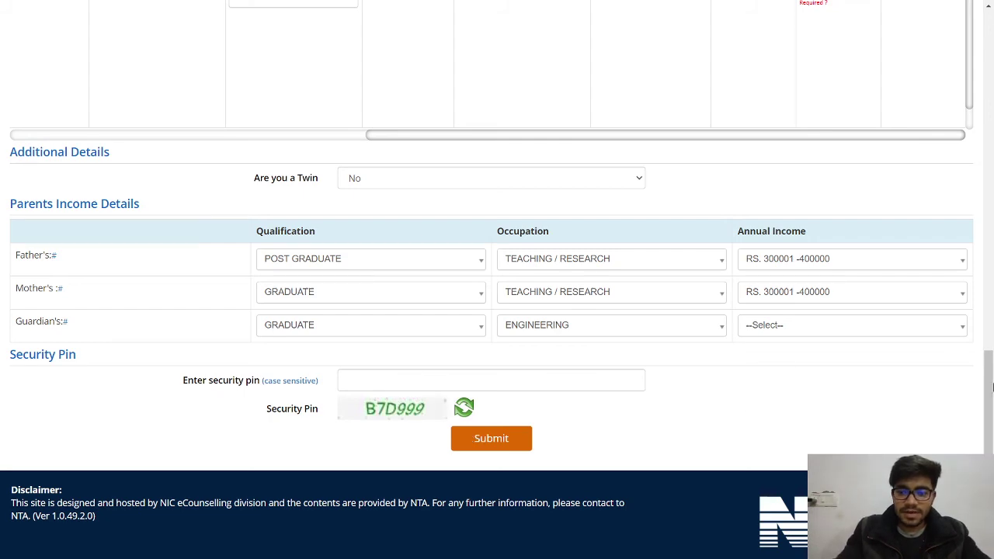
- Enter 'XYZ Public School, B block Janak Puri' with pincode 110018 in the 12th-class row
{"action": "left_click_drag", "start_coordinate": [989, 388], "coordinate": [990, 324]}
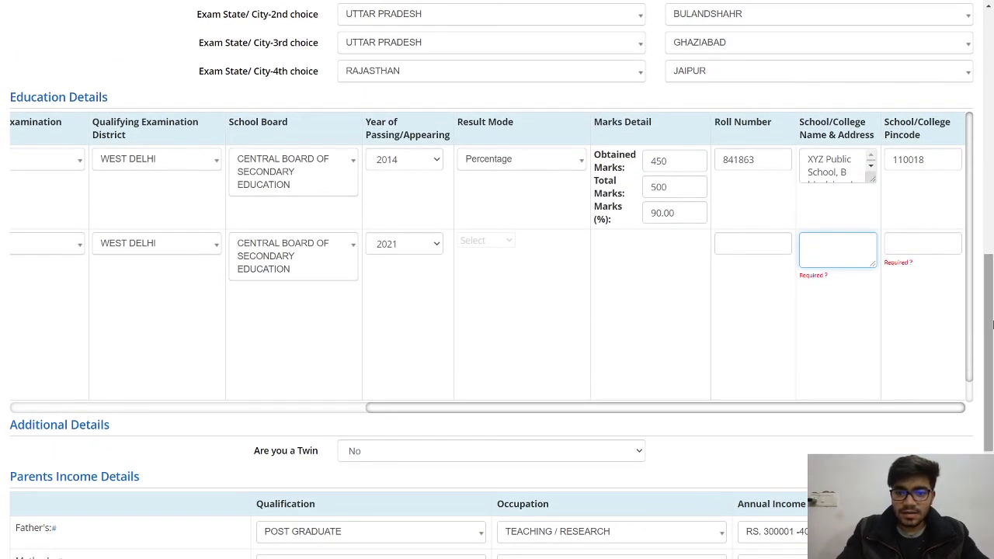
{"action": "left_click_drag", "start_coordinate": [393, 410], "coordinate": [1, 412]}
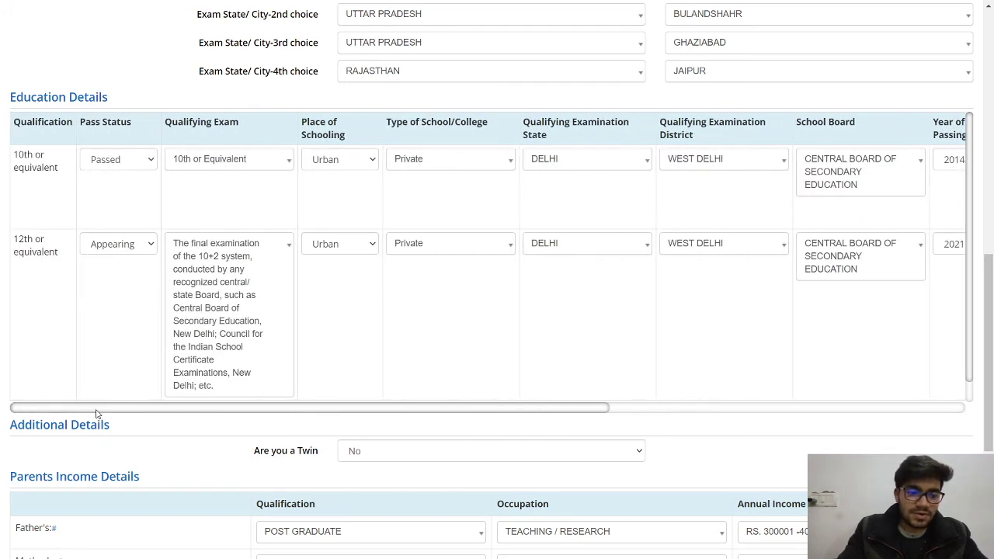
{"action": "left_click_drag", "start_coordinate": [96, 414], "coordinate": [617, 393]}
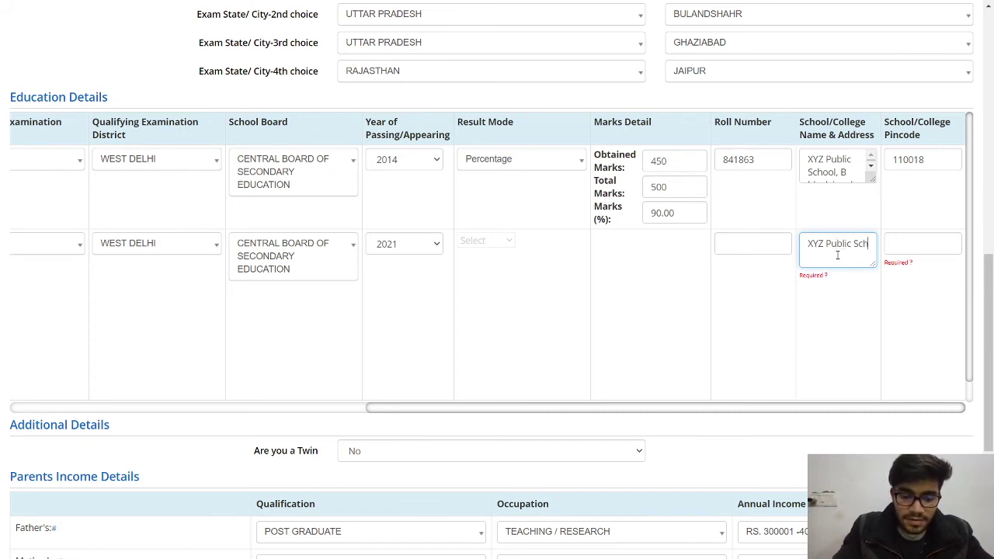
{"action": "type", "text": "ool, B block"}
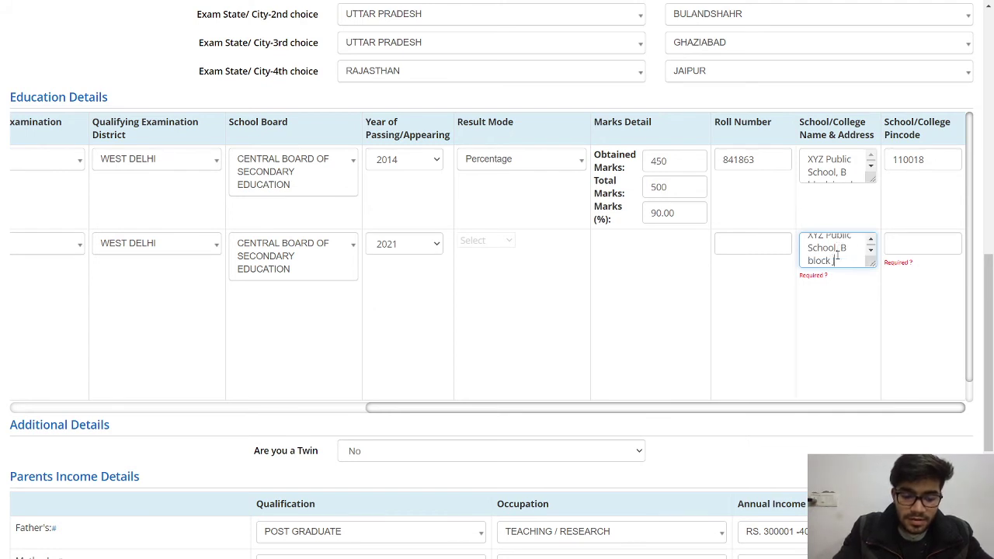
{"action": "type", "text": " Janak Puri"}
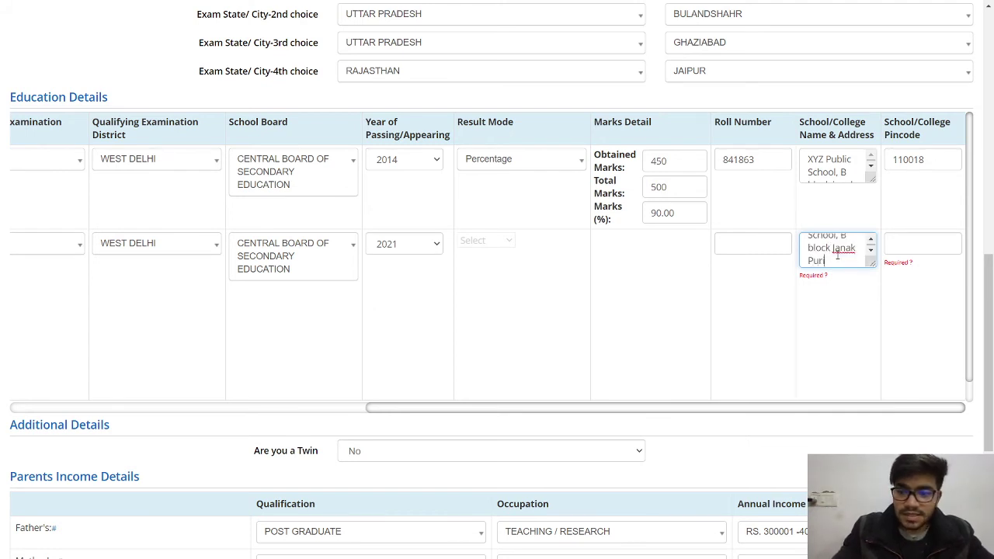
{"action": "left_click", "coordinate": [893, 243]}
{"action": "type", "text": "11"}
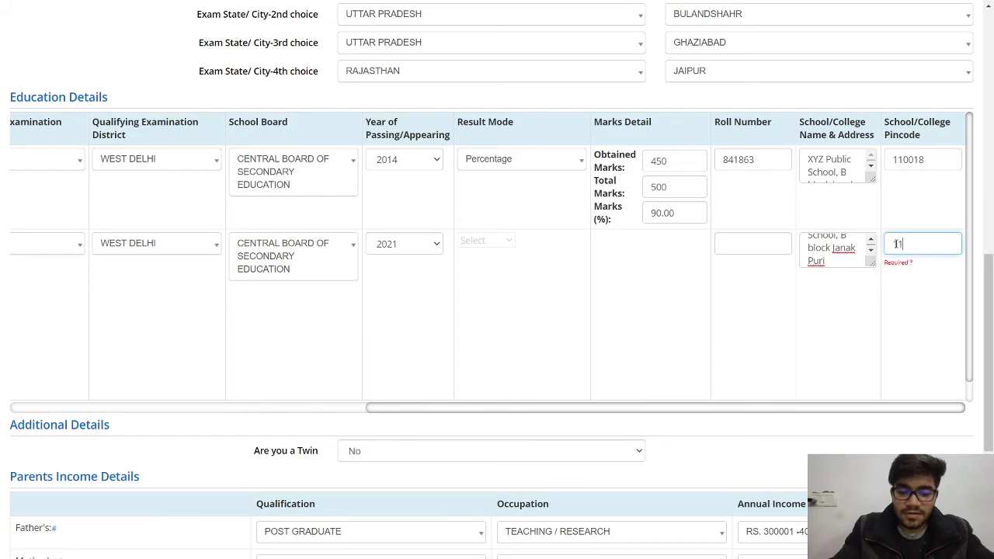
{"action": "type", "text": "0018"}
{"action": "left_click_drag", "start_coordinate": [991, 281], "coordinate": [990, 397]}
- Enter the displayed security pin and submit the form to open the Review Page
{"action": "left_click", "coordinate": [370, 377]}
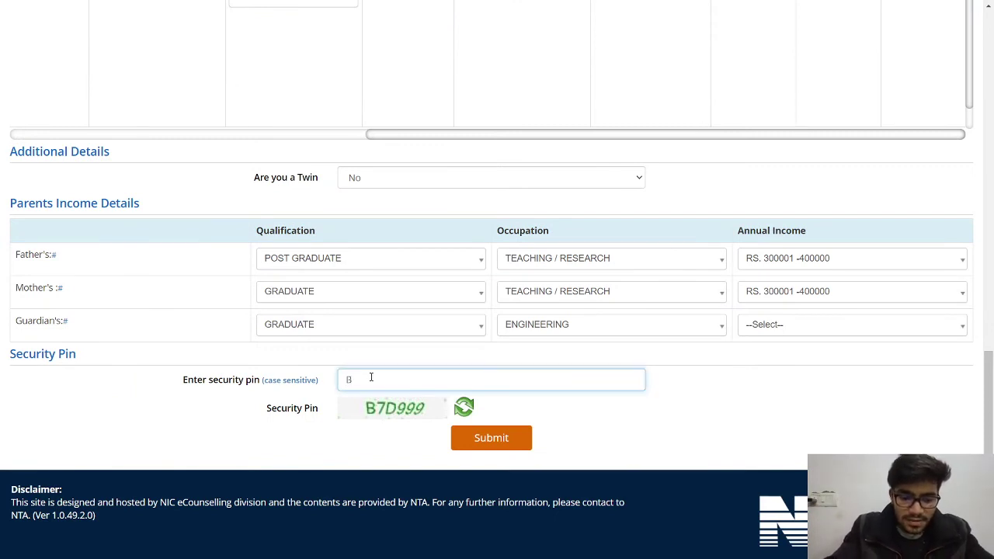
{"action": "type", "text": "D"}
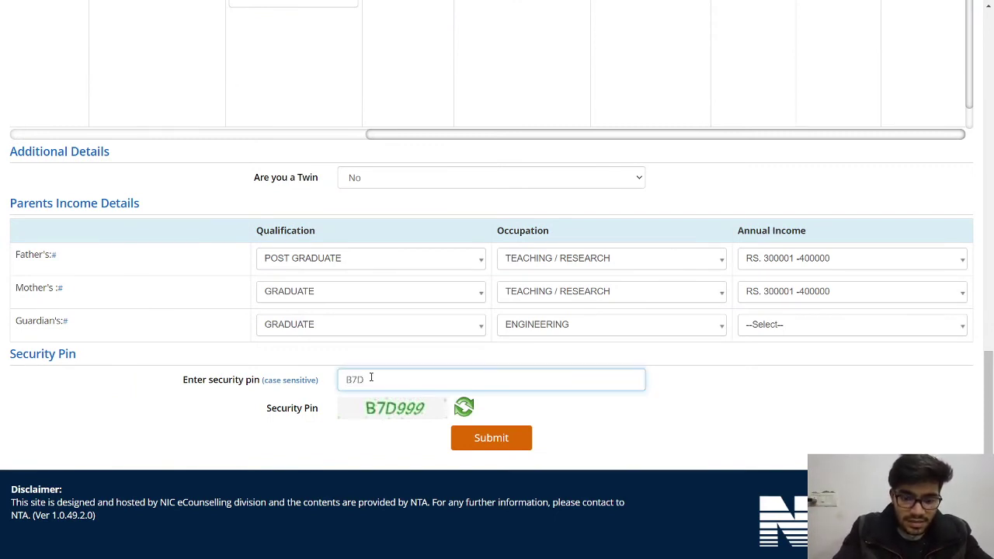
{"action": "type", "text": "999"}
{"action": "left_click", "coordinate": [485, 437]}
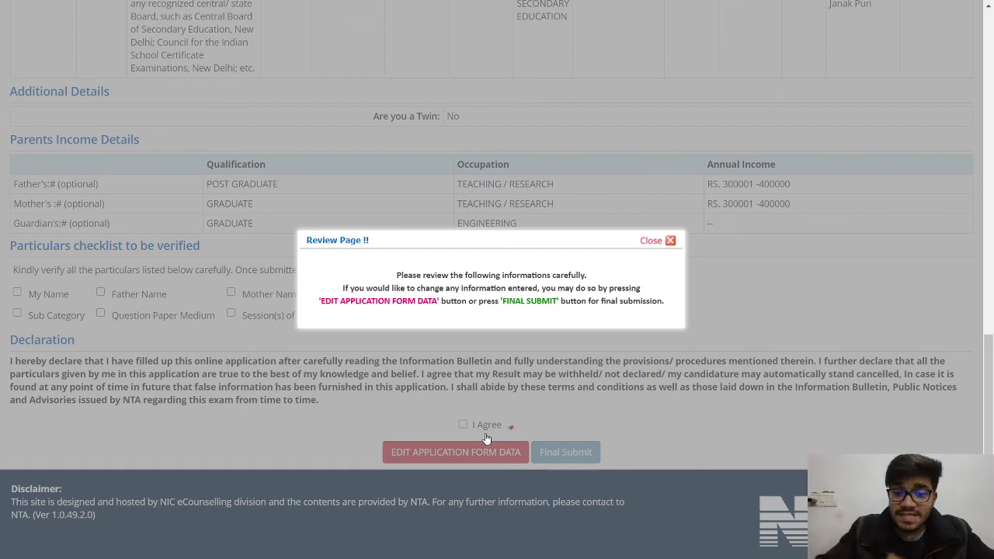
- Tick candidate's, father's and mother's names, gender, date of birth and category as verified
{"action": "left_click", "coordinate": [643, 246]}
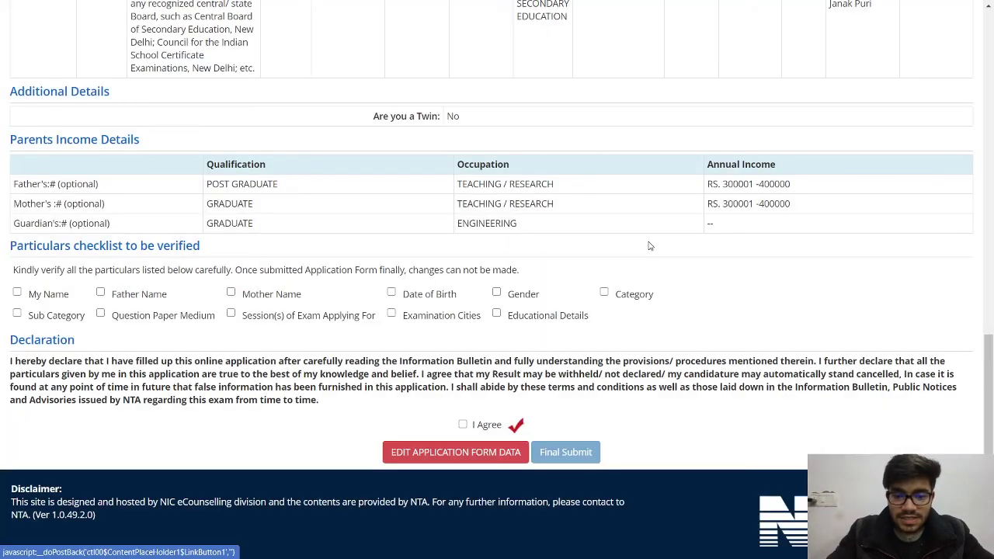
{"action": "left_click", "coordinate": [17, 293]}
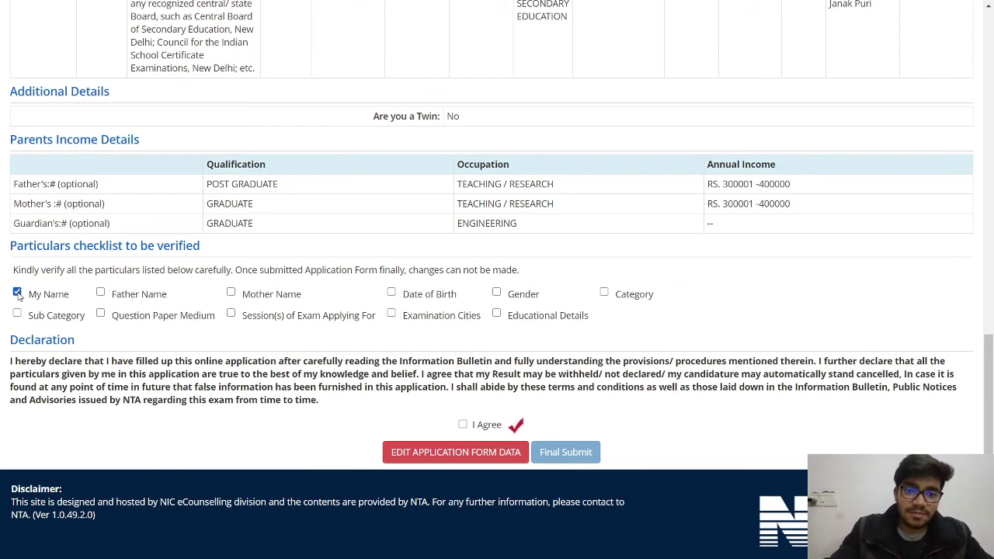
{"action": "left_click", "coordinate": [100, 292]}
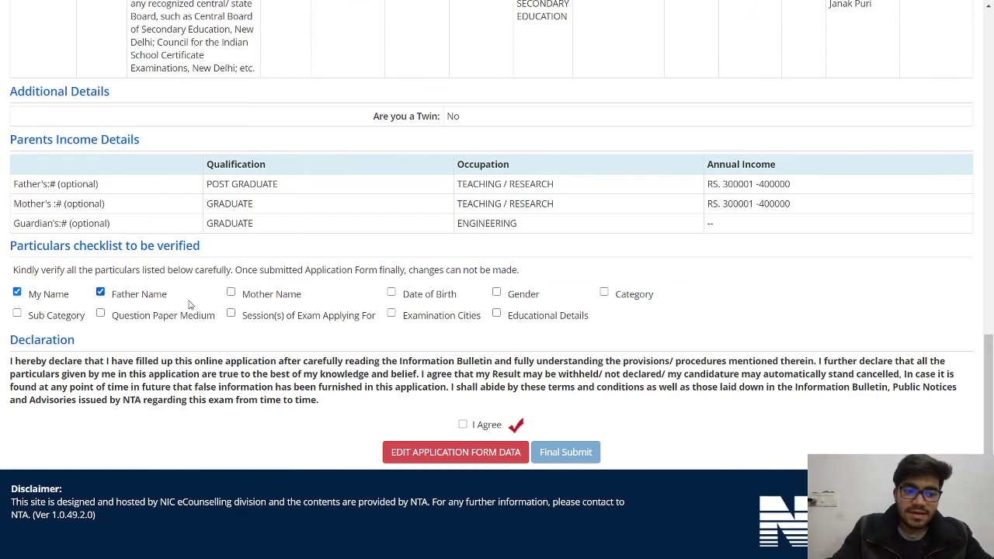
{"action": "left_click", "coordinate": [230, 292]}
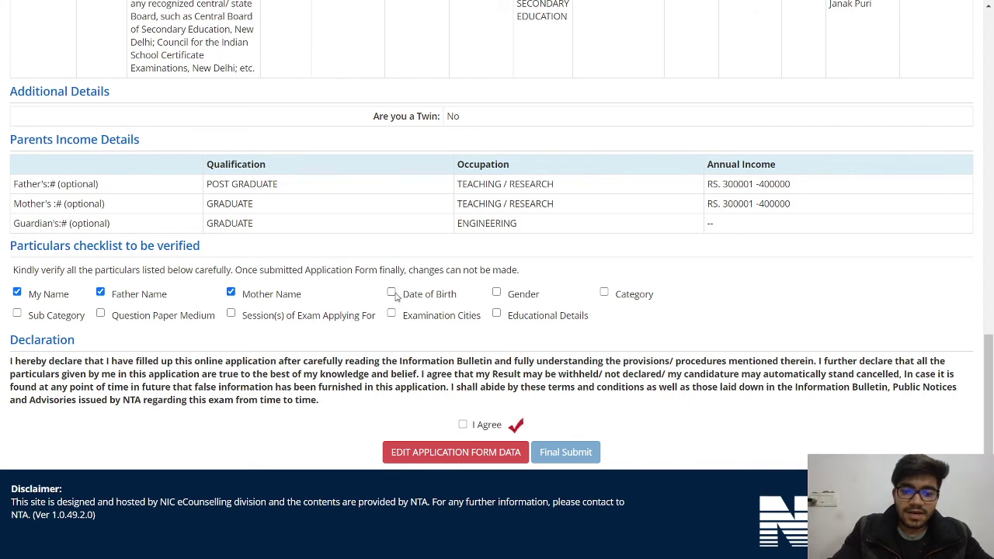
{"action": "left_click", "coordinate": [496, 293]}
{"action": "left_click", "coordinate": [391, 292]}
{"action": "left_click", "coordinate": [604, 293]}
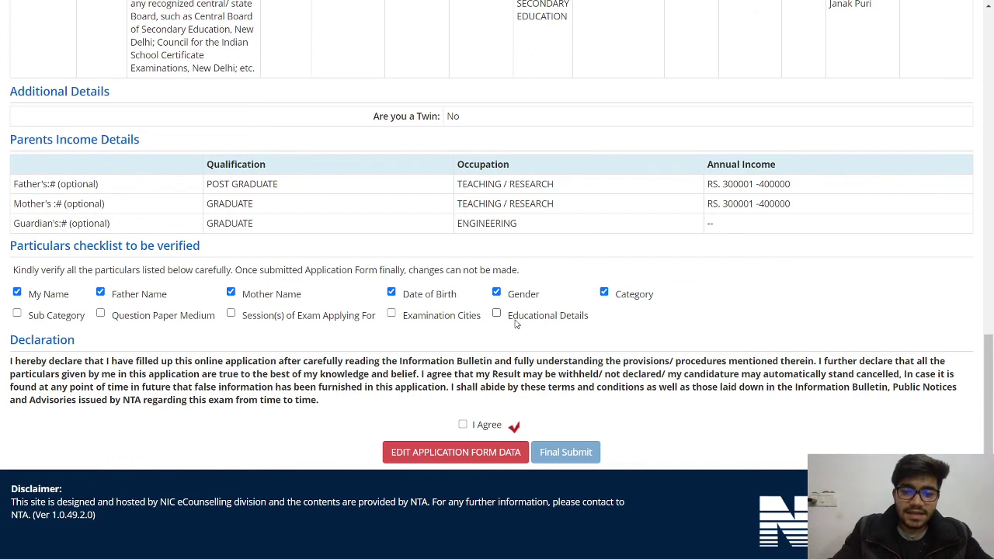
- Verify education, exam cities, sessions, paper medium and sub category, accept I Agree, then Final Submit
{"action": "left_click", "coordinate": [496, 313]}
{"action": "left_click", "coordinate": [392, 313]}
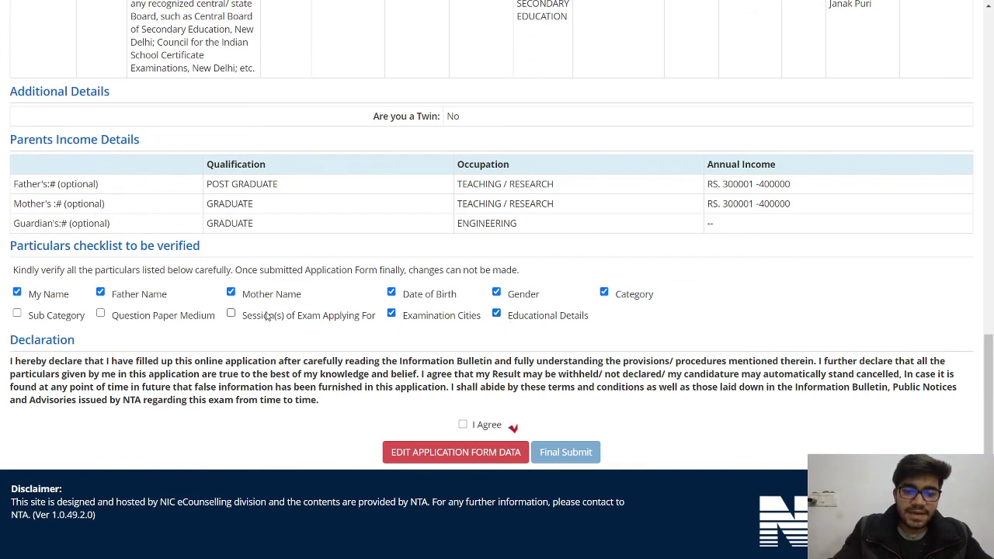
{"action": "left_click", "coordinate": [231, 313]}
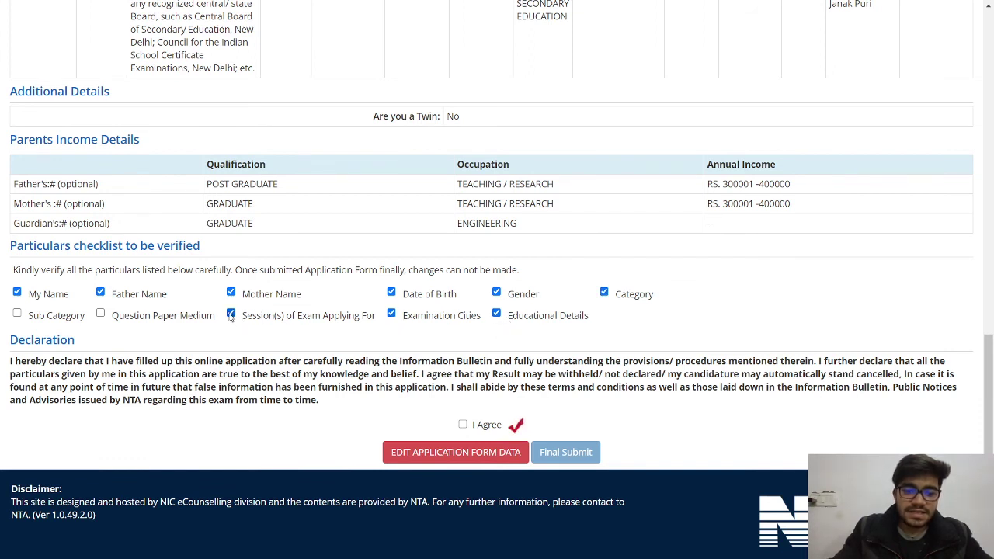
{"action": "left_click", "coordinate": [100, 313]}
{"action": "left_click", "coordinate": [17, 313]}
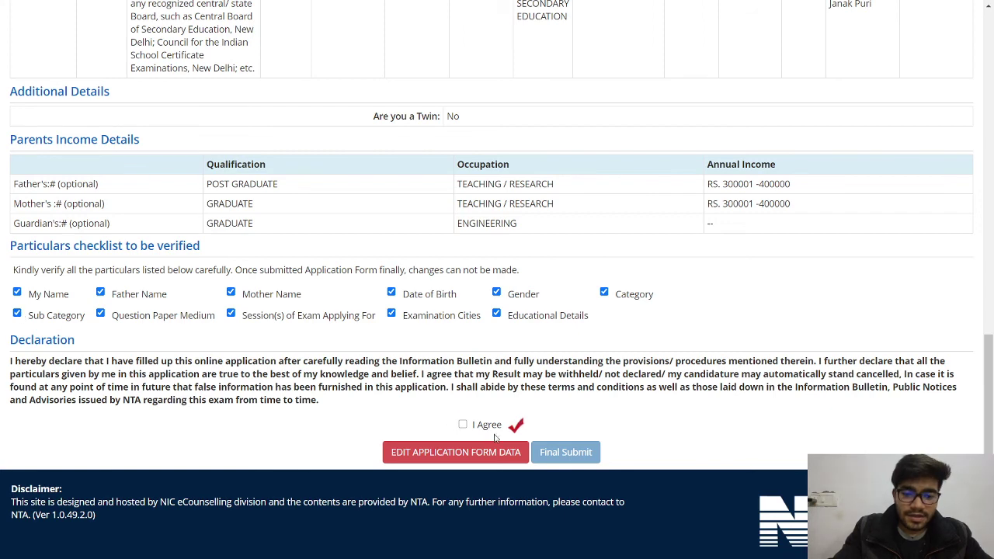
{"action": "left_click", "coordinate": [463, 424]}
{"action": "left_click", "coordinate": [539, 452]}
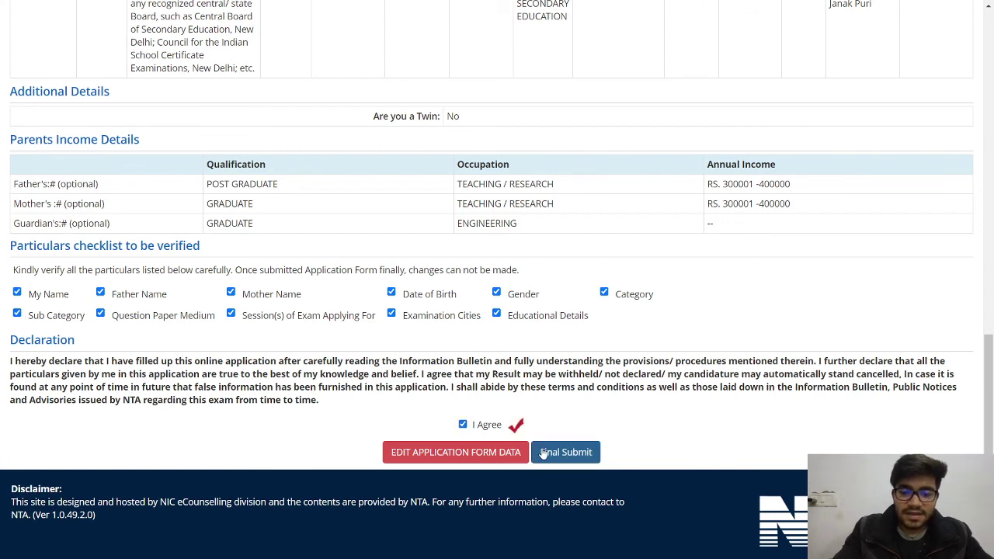
- Confirm Yes to the final submission and check the Application Status page
{"action": "left_click", "coordinate": [479, 316]}
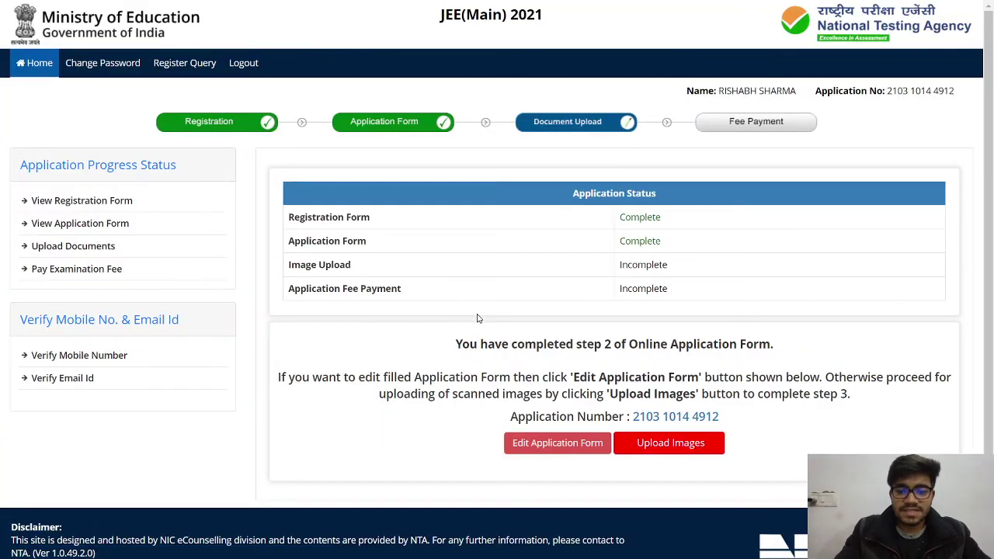
{"action": "scroll", "coordinate": [600, 274], "scroll_direction": "down", "scroll_amount": 1}
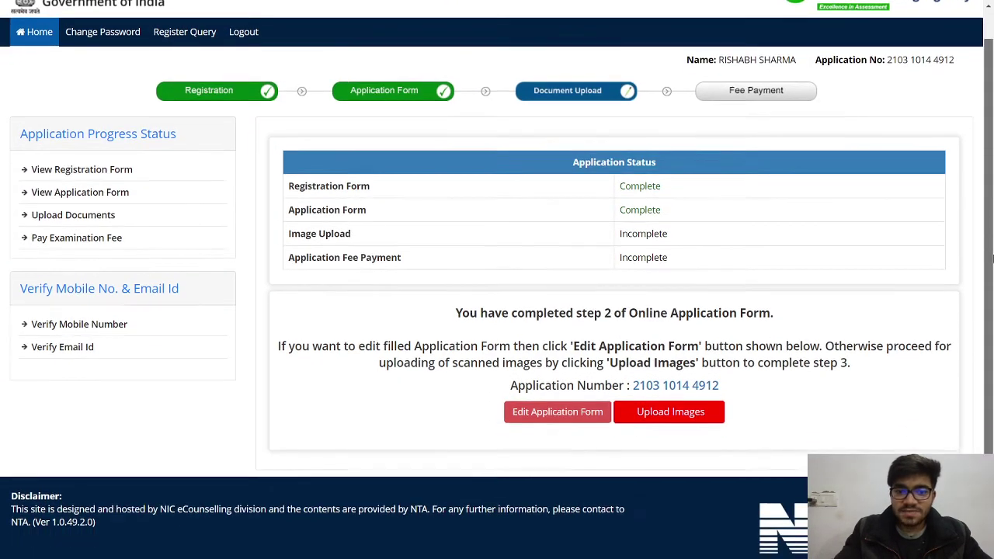
{"action": "scroll", "coordinate": [543, 233], "scroll_direction": "up", "scroll_amount": 1}
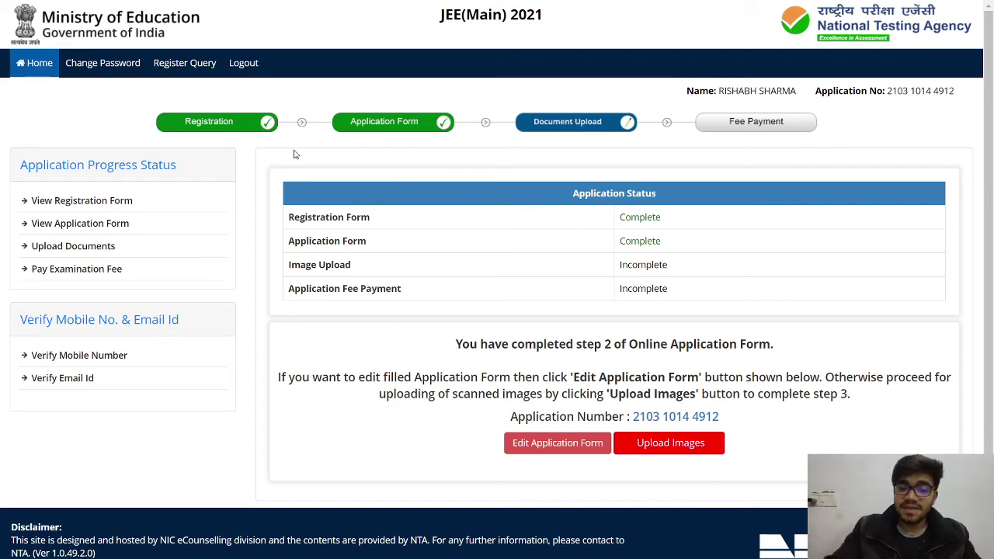
- Go to Upload Scanned Files and try the face photo, rejected for exceeding 200 KB
{"action": "left_click", "coordinate": [651, 444]}
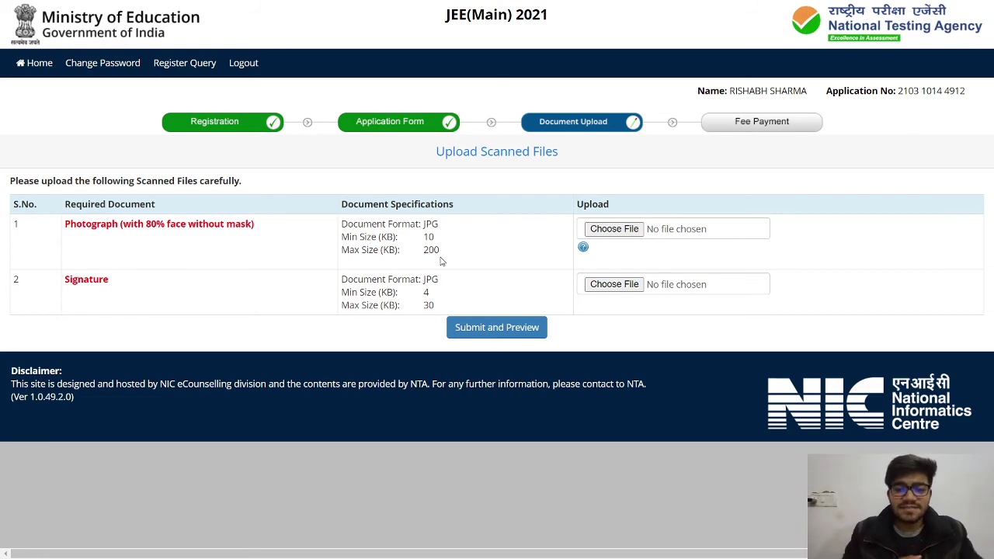
{"action": "left_click", "coordinate": [625, 232]}
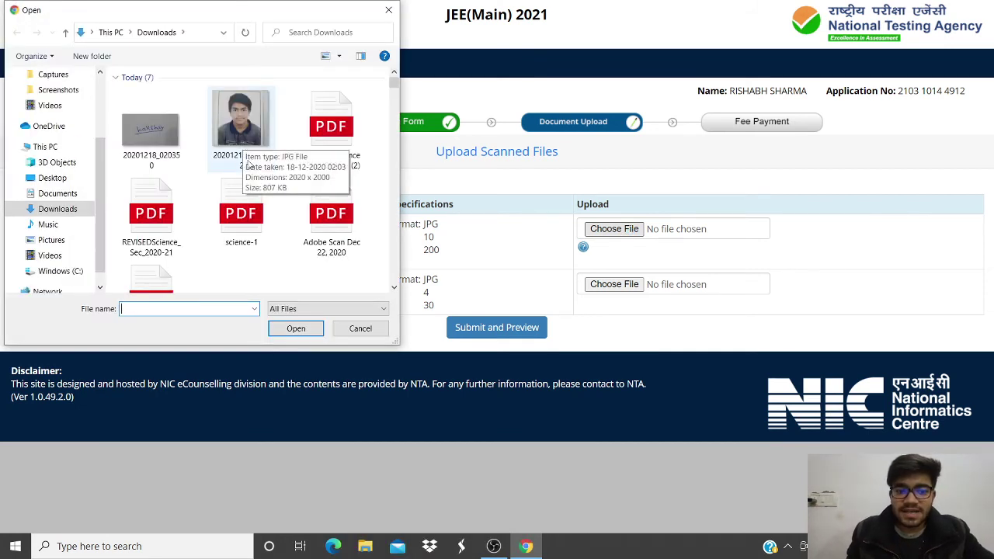
{"action": "double_click", "coordinate": [246, 156]}
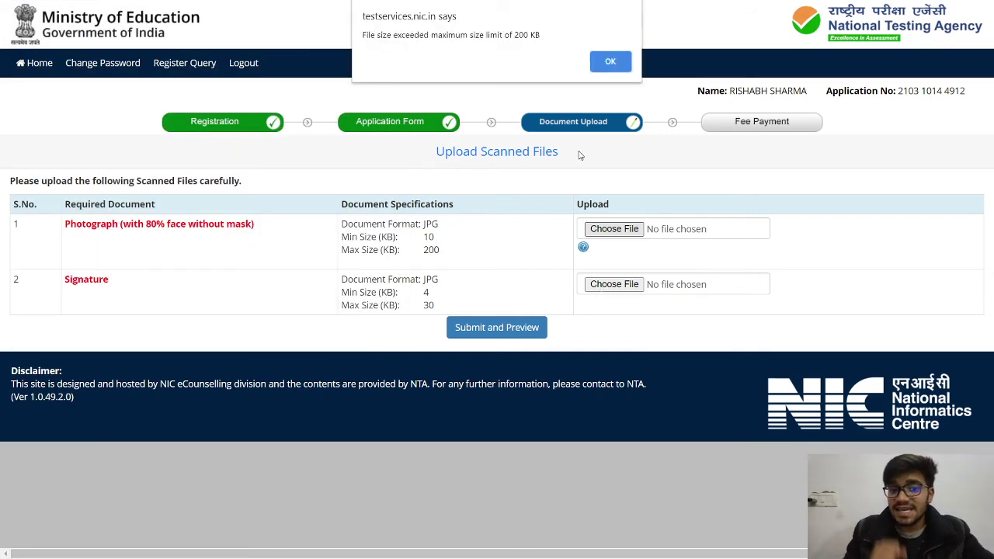
{"action": "left_click", "coordinate": [600, 62]}
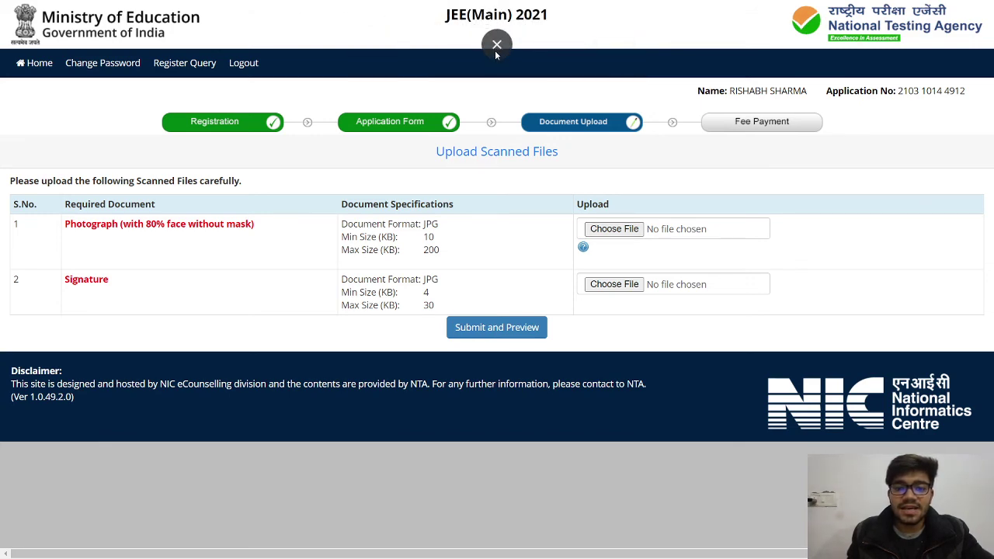
- Open the Reduce Images site from the search results and load the passport photo
{"action": "left_click", "coordinate": [495, 46]}
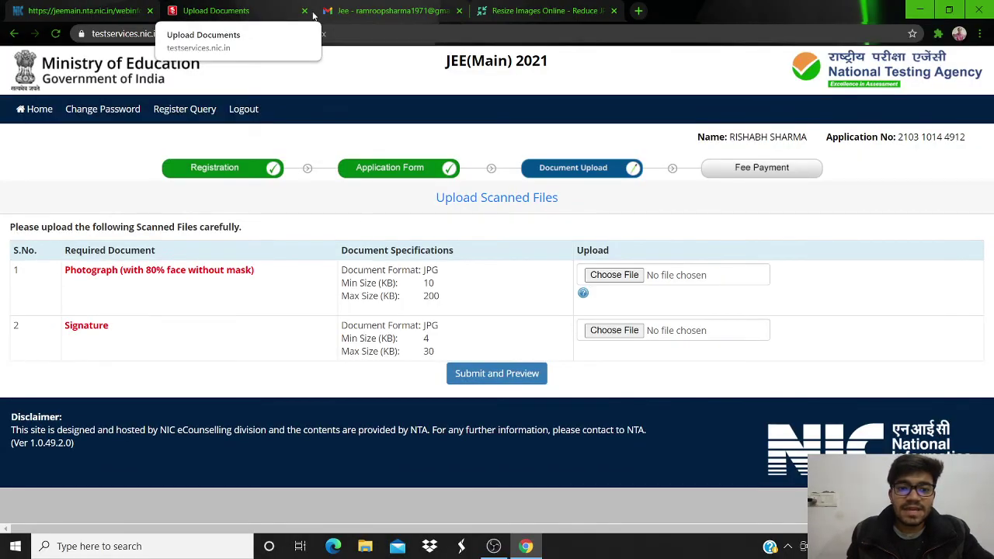
{"action": "left_click", "coordinate": [543, 10]}
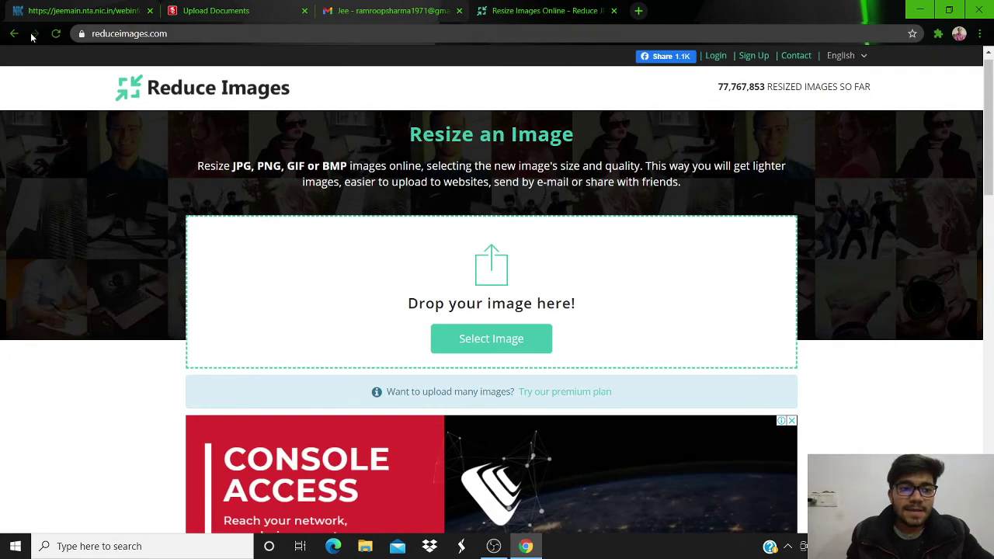
{"action": "left_click", "coordinate": [14, 33]}
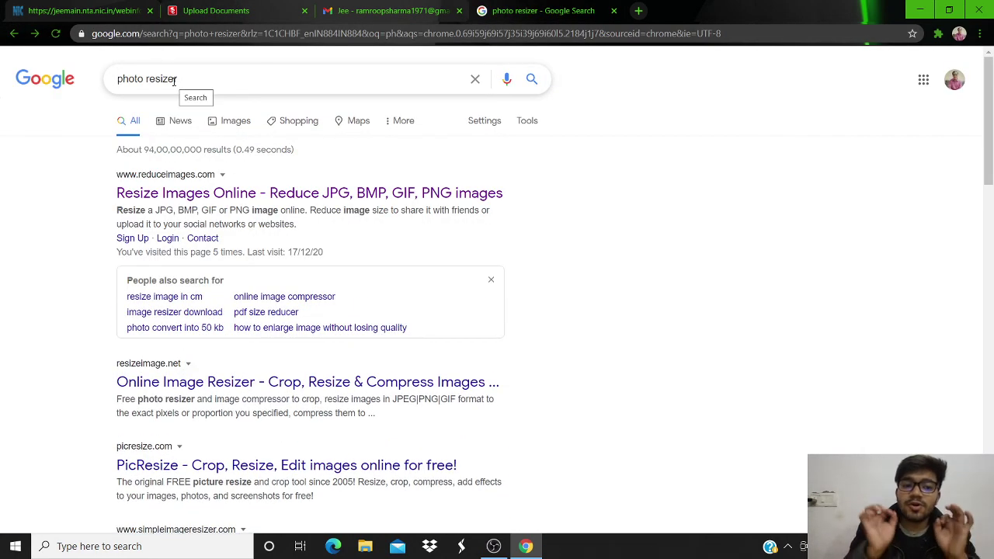
{"action": "left_click", "coordinate": [230, 196]}
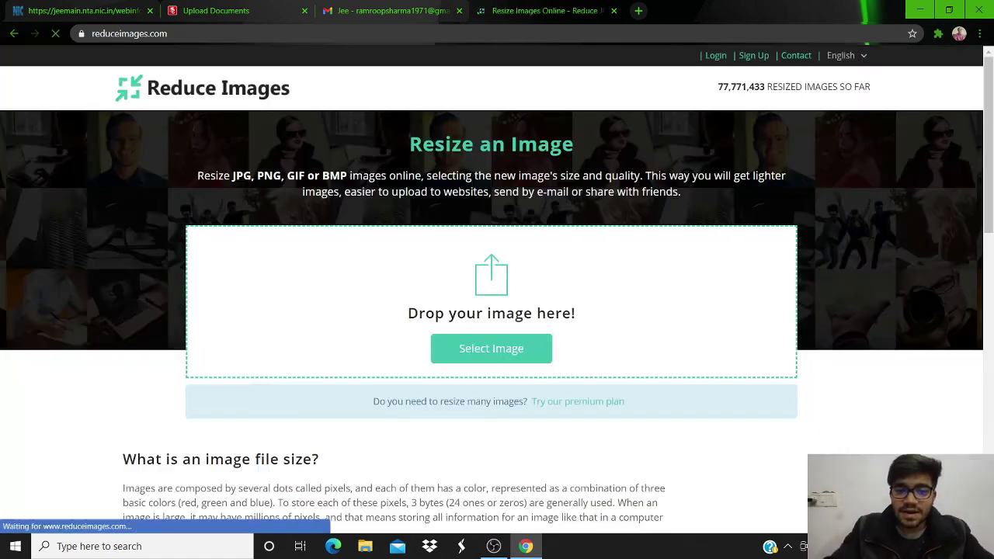
{"action": "left_click", "coordinate": [512, 357]}
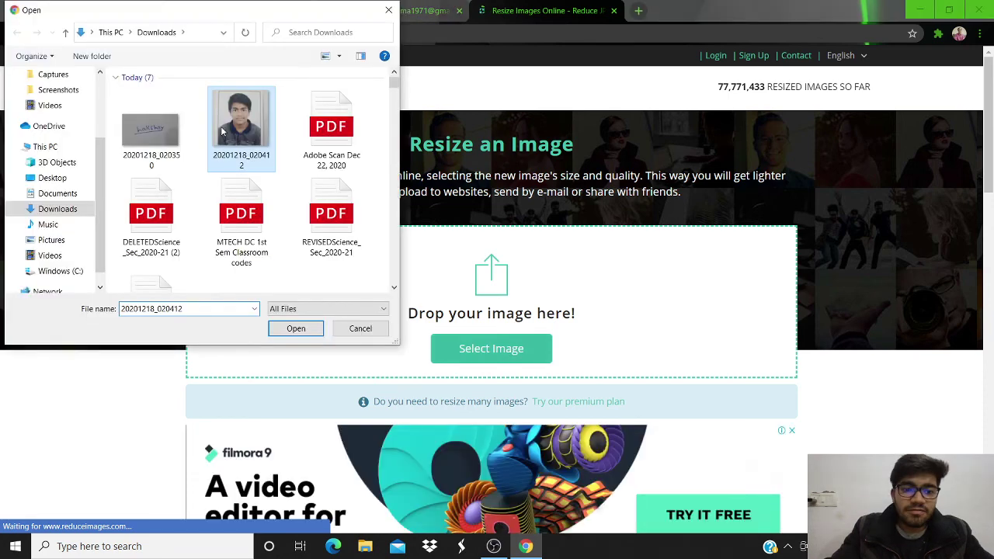
{"action": "double_click", "coordinate": [222, 132]}
- Change the JPG quality from 90 to 60 and resize, producing a 79.84 KB file
{"action": "left_click_drag", "start_coordinate": [991, 130], "coordinate": [992, 214]}
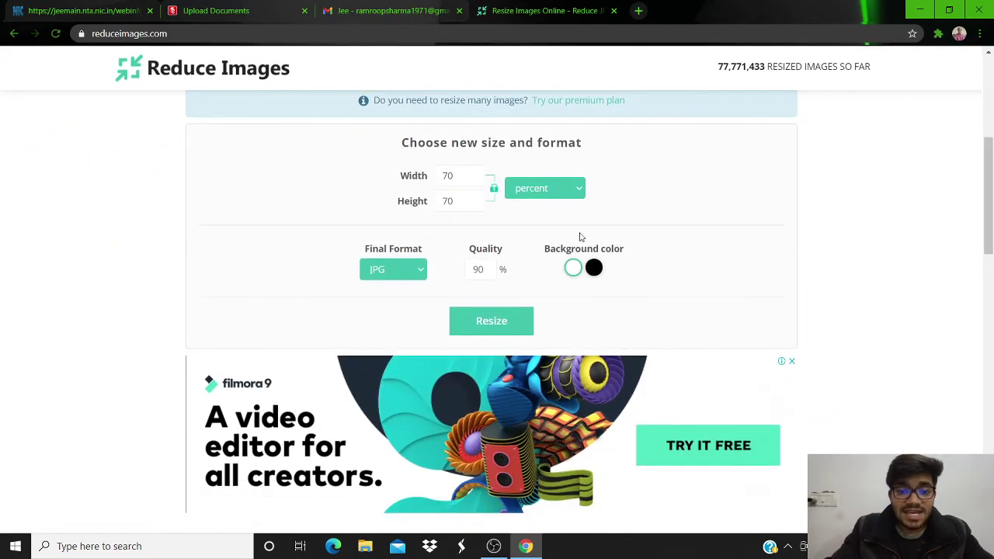
{"action": "left_click", "coordinate": [487, 267]}
{"action": "double_click", "coordinate": [487, 267]}
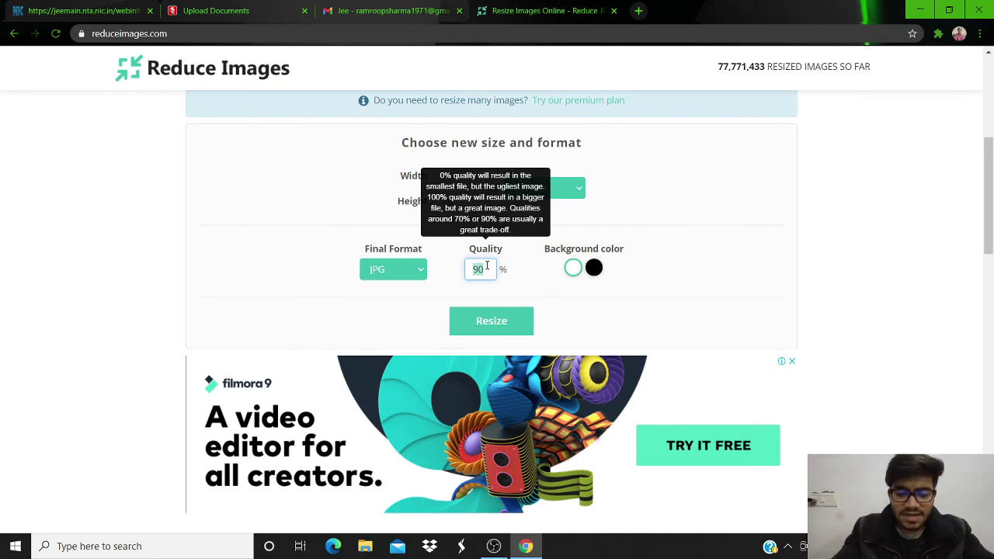
{"action": "type", "text": "60"}
{"action": "left_click", "coordinate": [880, 257]}
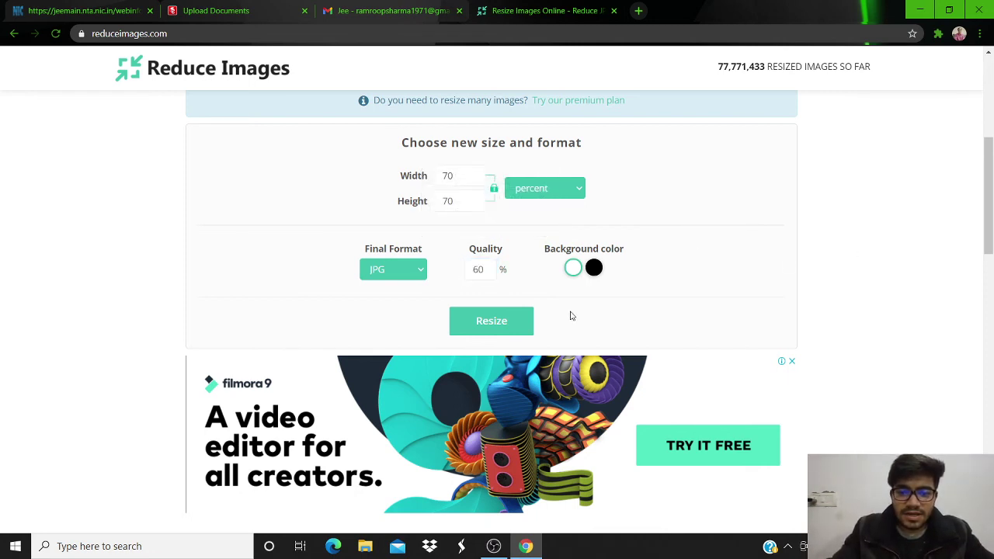
{"action": "left_click", "coordinate": [494, 319]}
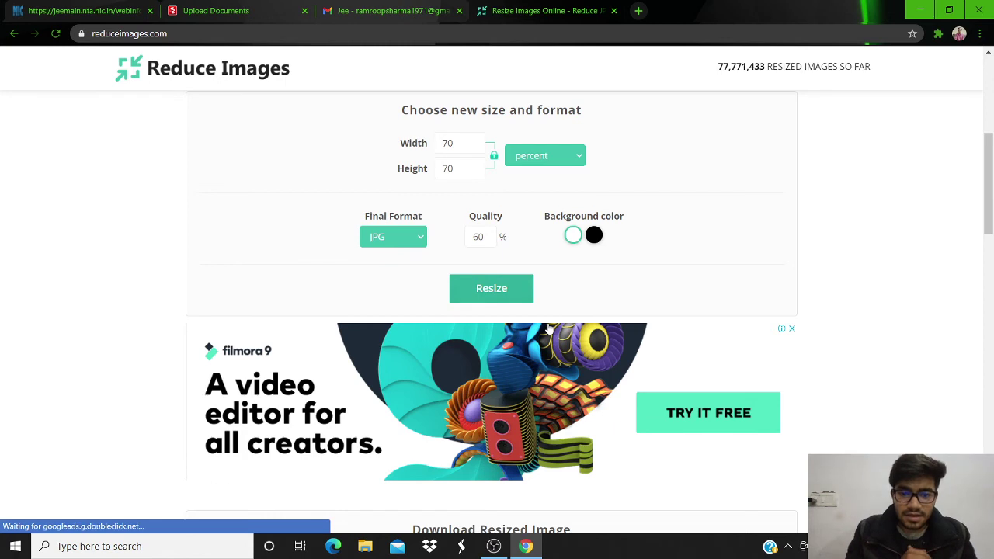
{"action": "scroll", "coordinate": [547, 327], "scroll_direction": "down", "scroll_amount": 3}
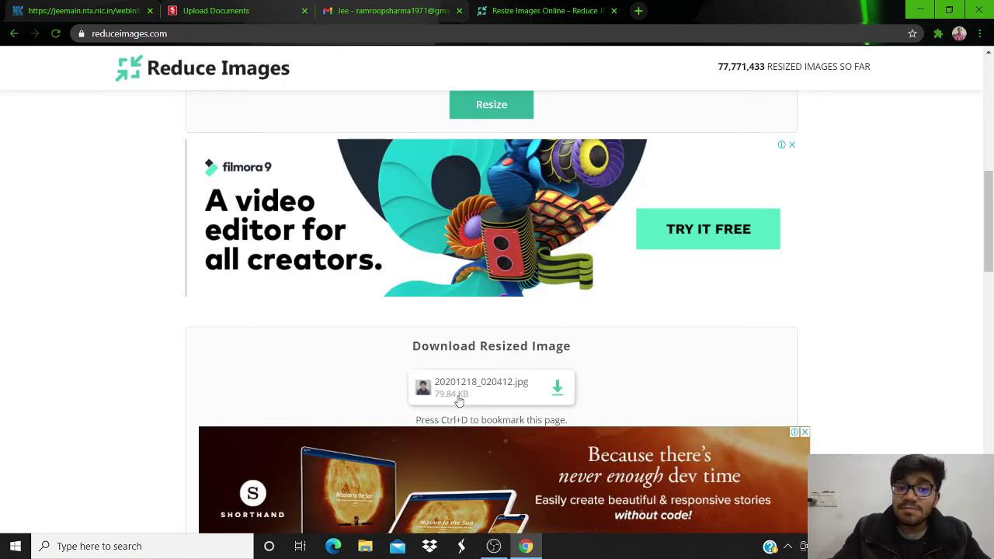
- Download the 79.84 KB resized photo from Reduce Images
{"action": "left_click", "coordinate": [142, 6]}
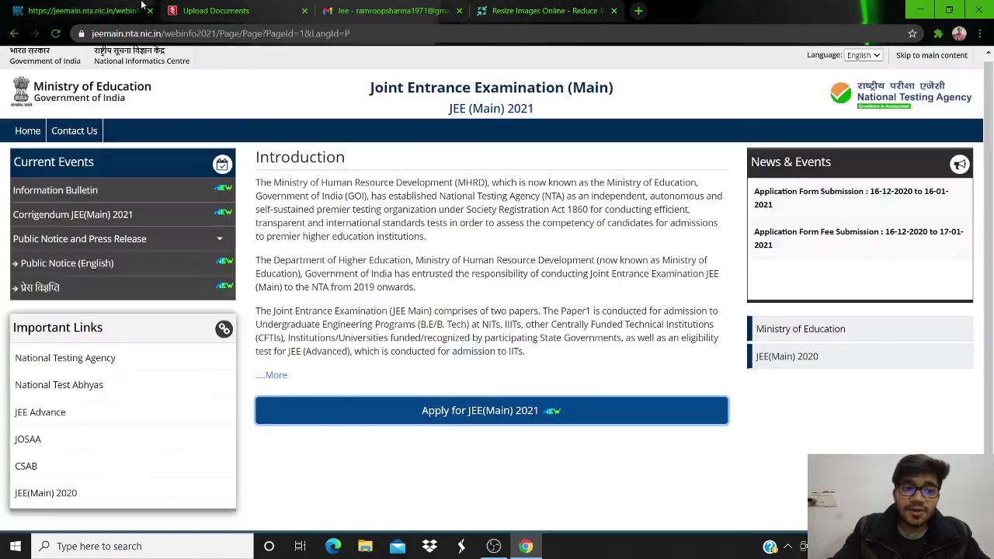
{"action": "left_click", "coordinate": [213, 10]}
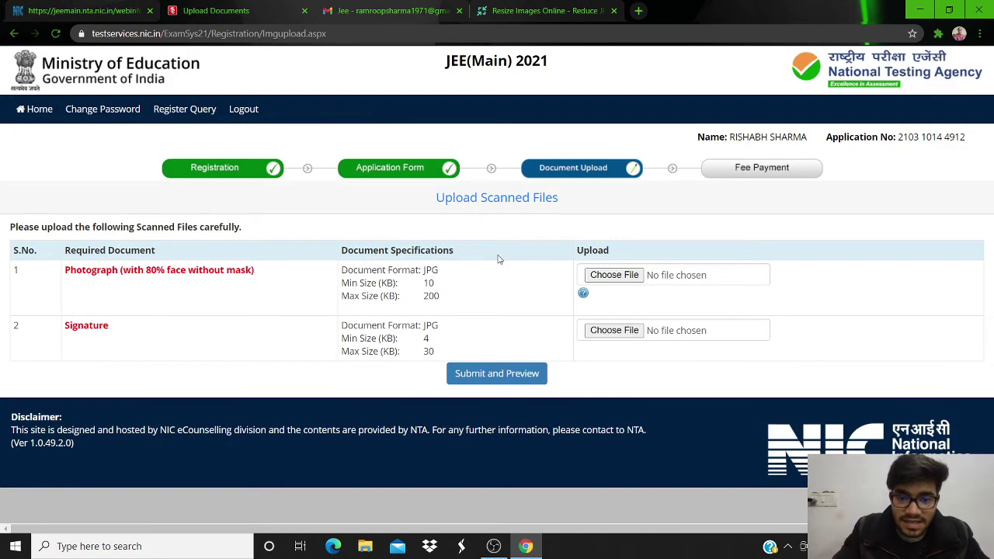
{"action": "left_click", "coordinate": [544, 11]}
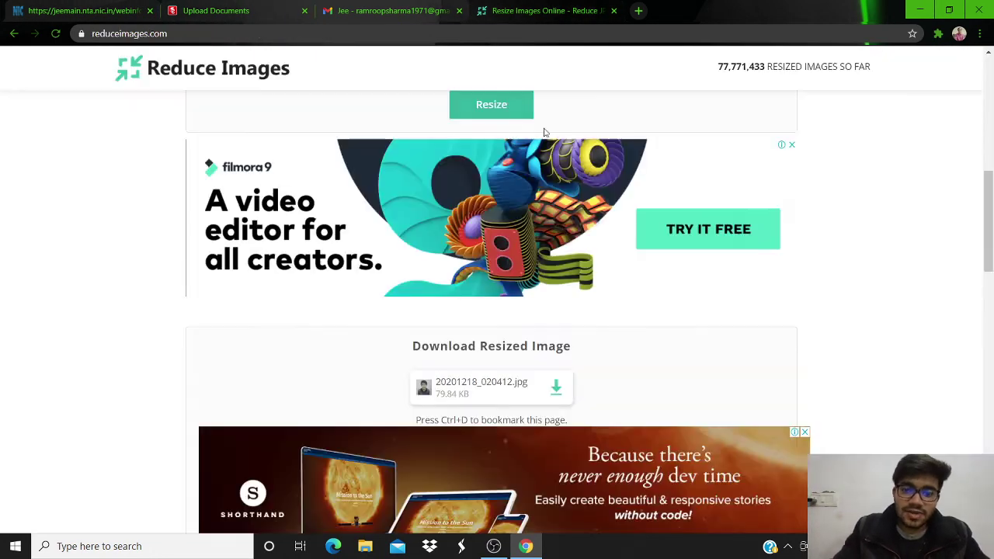
{"action": "left_click", "coordinate": [556, 389]}
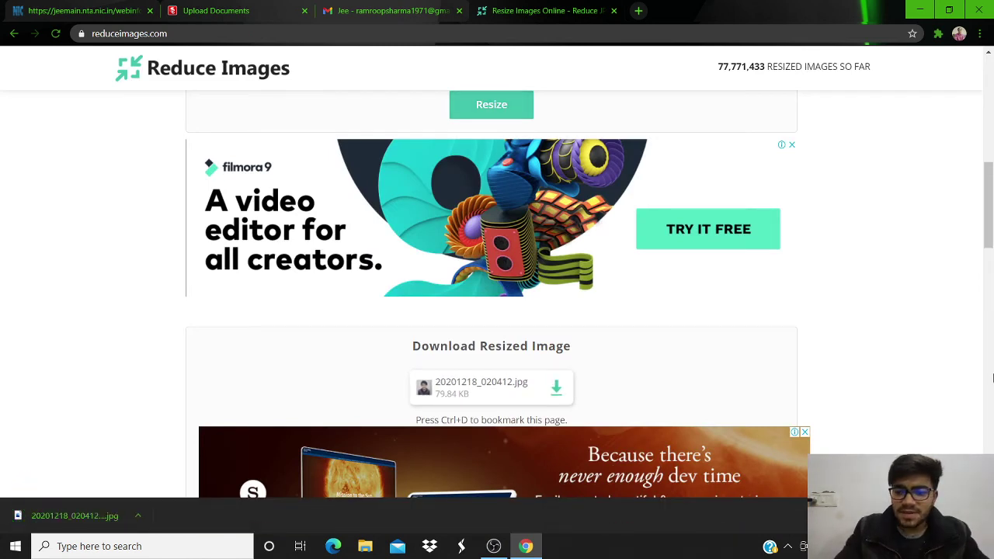
- Resize the photo again at 80% quality, giving a 145.12 KB version
{"action": "scroll", "coordinate": [986, 350], "scroll_direction": "up", "scroll_amount": 2}
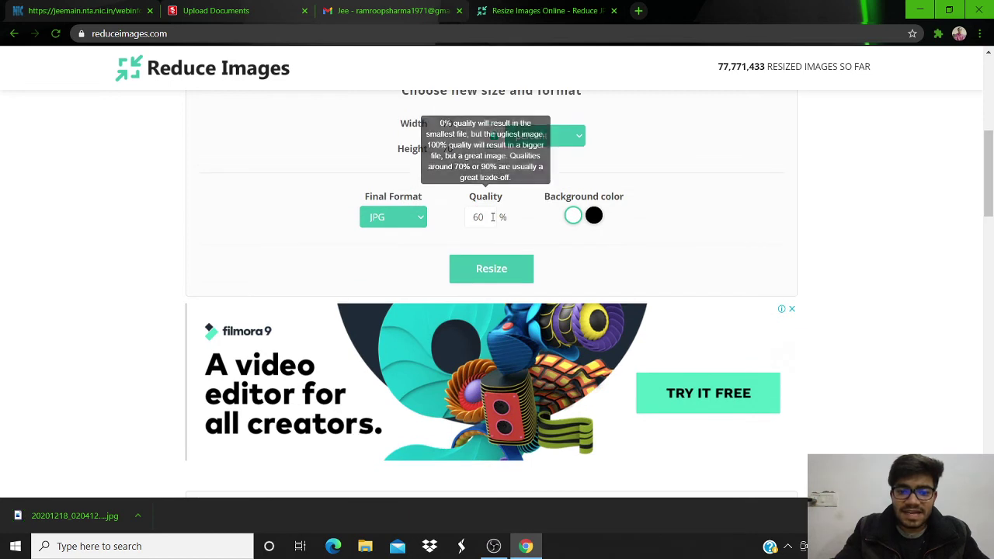
{"action": "double_click", "coordinate": [485, 218]}
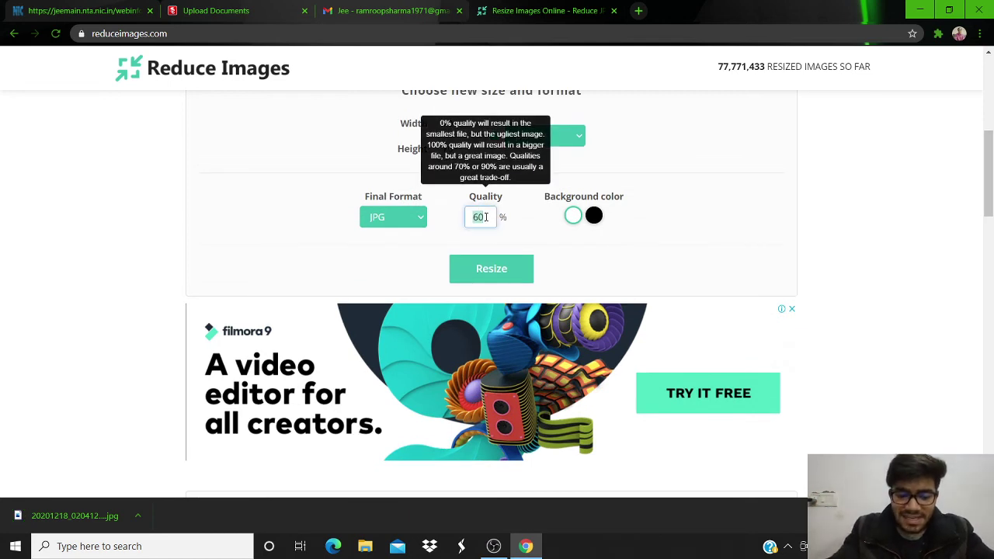
{"action": "type", "text": "80"}
{"action": "left_click", "coordinate": [493, 267]}
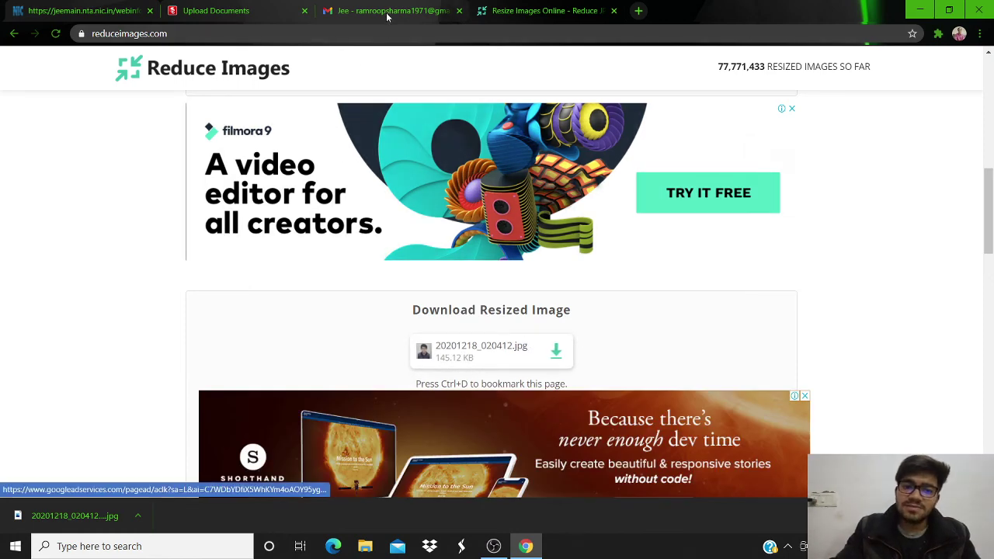
- Attach 20201218_020412 (1).jpg from Downloads as the Photograph on the Upload Scanned Files page
{"action": "left_click", "coordinate": [213, 11]}
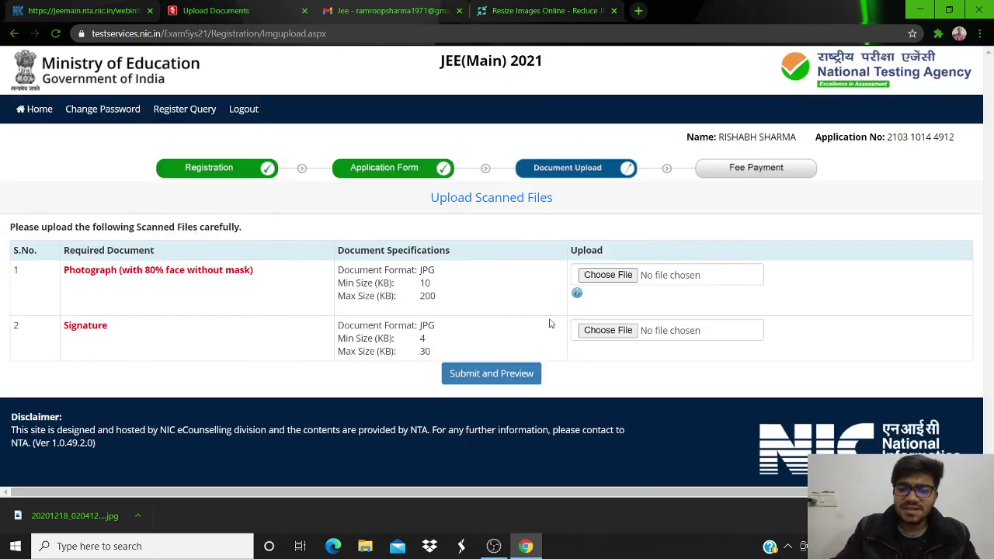
{"action": "left_click", "coordinate": [598, 276]}
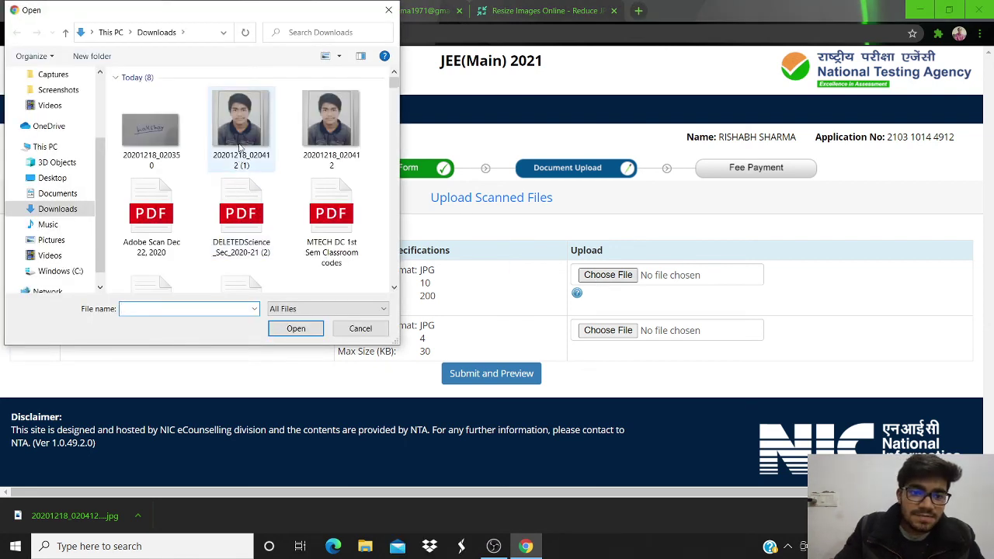
{"action": "double_click", "coordinate": [241, 140]}
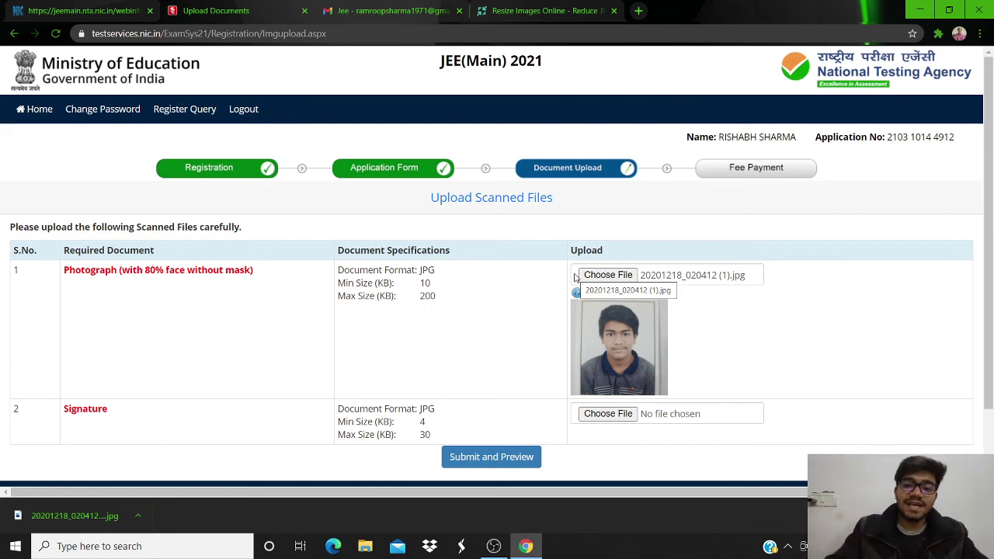
{"action": "scroll", "coordinate": [966, 296], "scroll_direction": "down", "scroll_amount": 2}
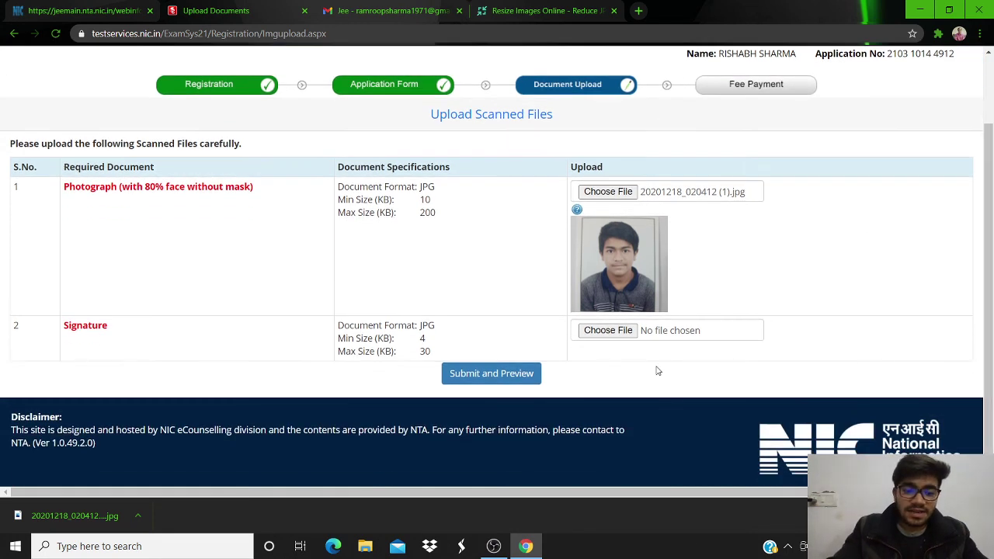
- Try attaching the signature image, dismiss the too-large alert, and return to Reduce Images
{"action": "left_click", "coordinate": [617, 331]}
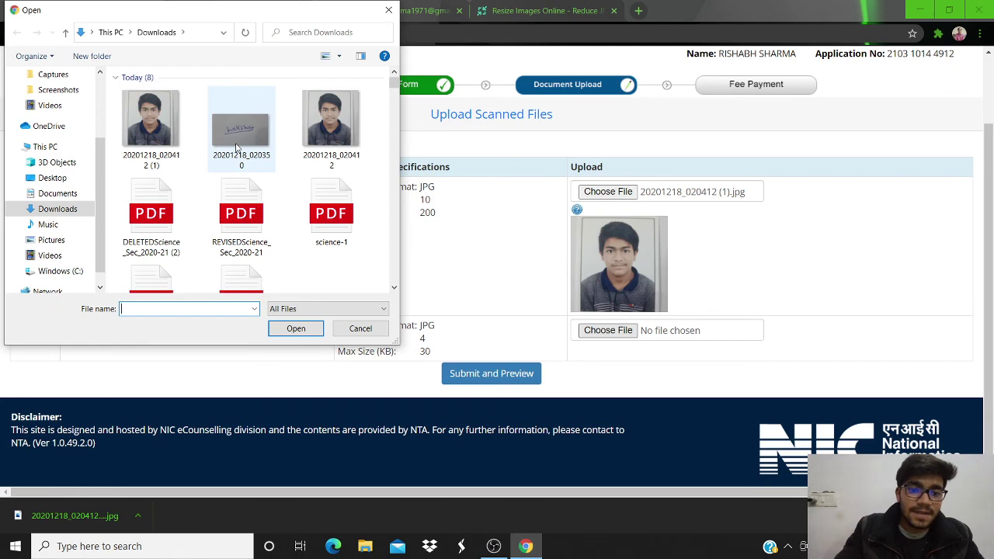
{"action": "double_click", "coordinate": [237, 146]}
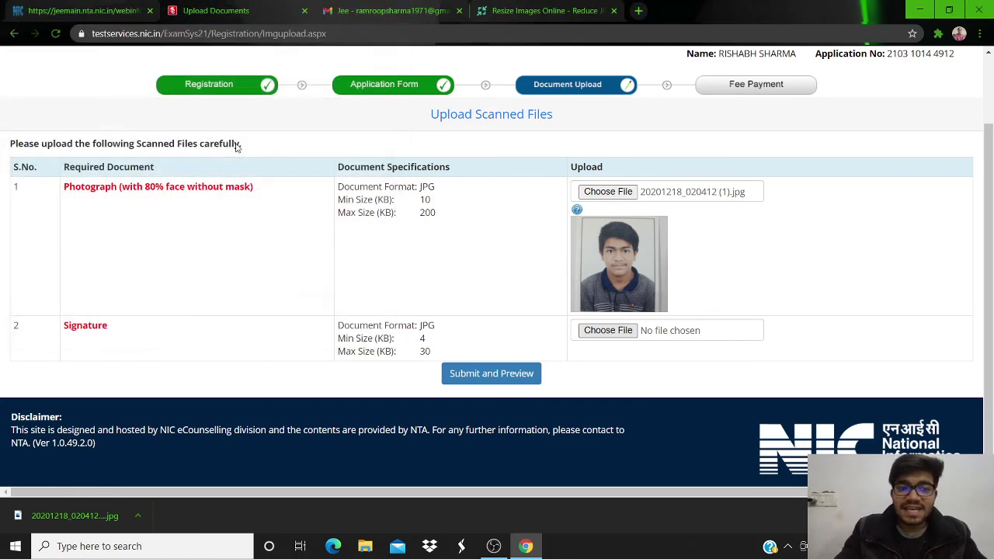
{"action": "left_click", "coordinate": [610, 106]}
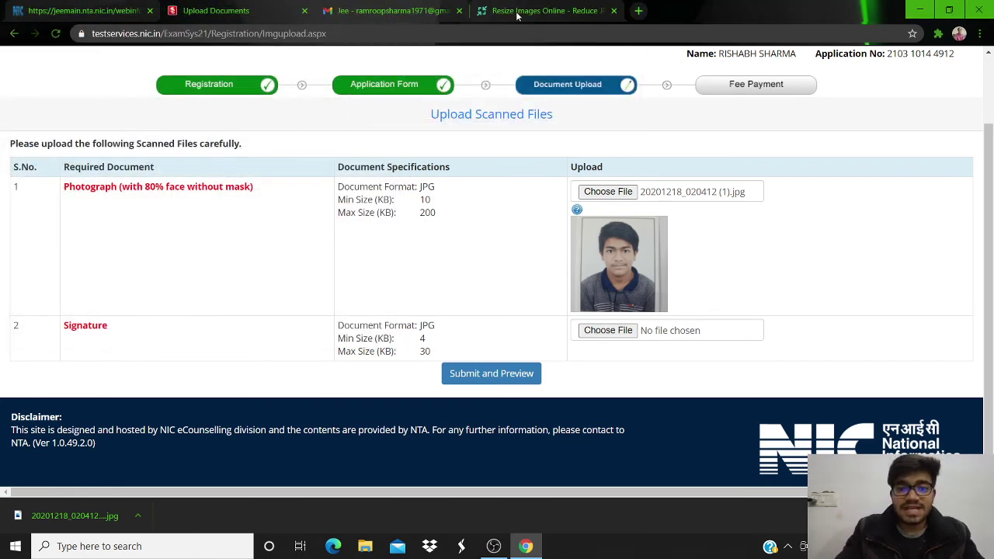
{"action": "left_click", "coordinate": [516, 11]}
{"action": "scroll", "coordinate": [991, 235], "scroll_direction": "up", "scroll_amount": 7}
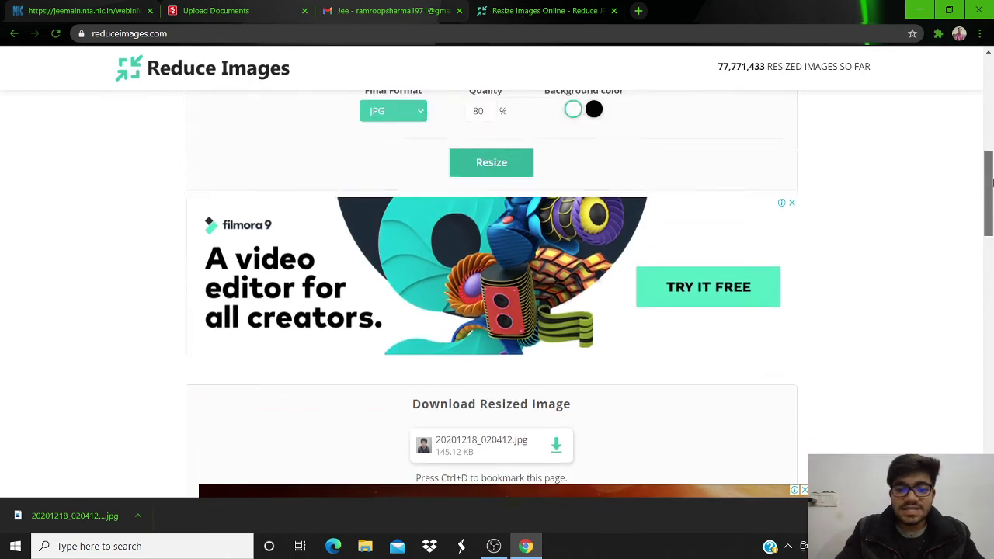